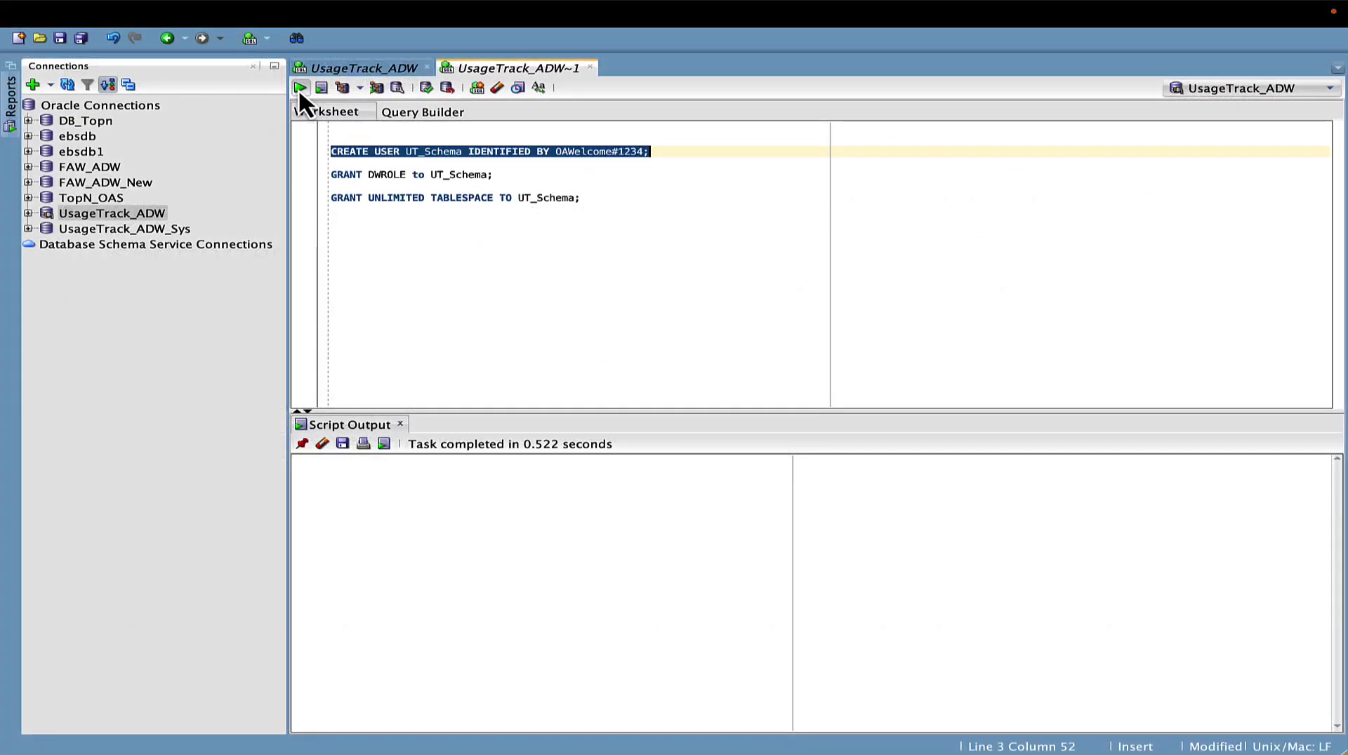
Run the CREATE USER statement for UT_Schema, grant it DWROLE, and select the unlimited tablespace grant
{"action": "left_click", "coordinate": [298, 87]}
{"action": "left_click_drag", "start_coordinate": [330, 175], "coordinate": [494, 174]}
{"action": "left_click", "coordinate": [299, 86]}
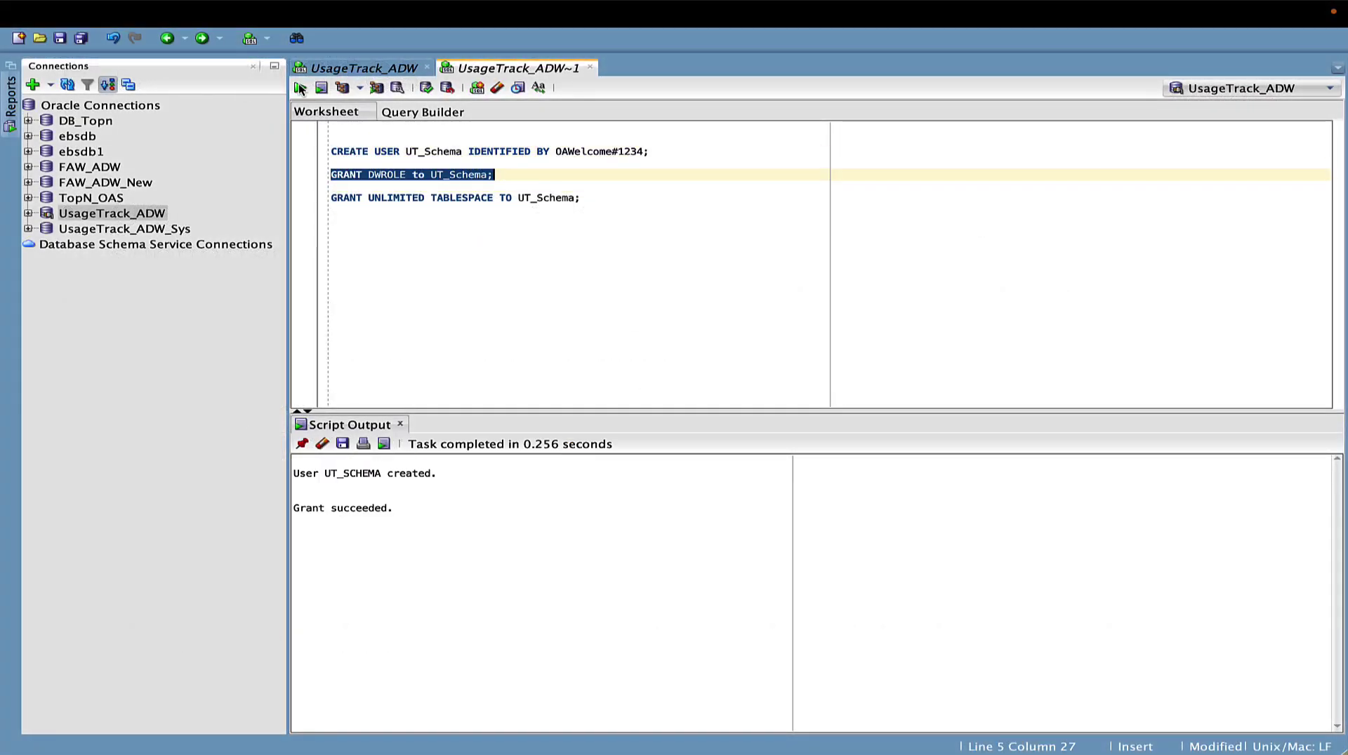
{"action": "left_click_drag", "start_coordinate": [331, 199], "coordinate": [583, 203]}
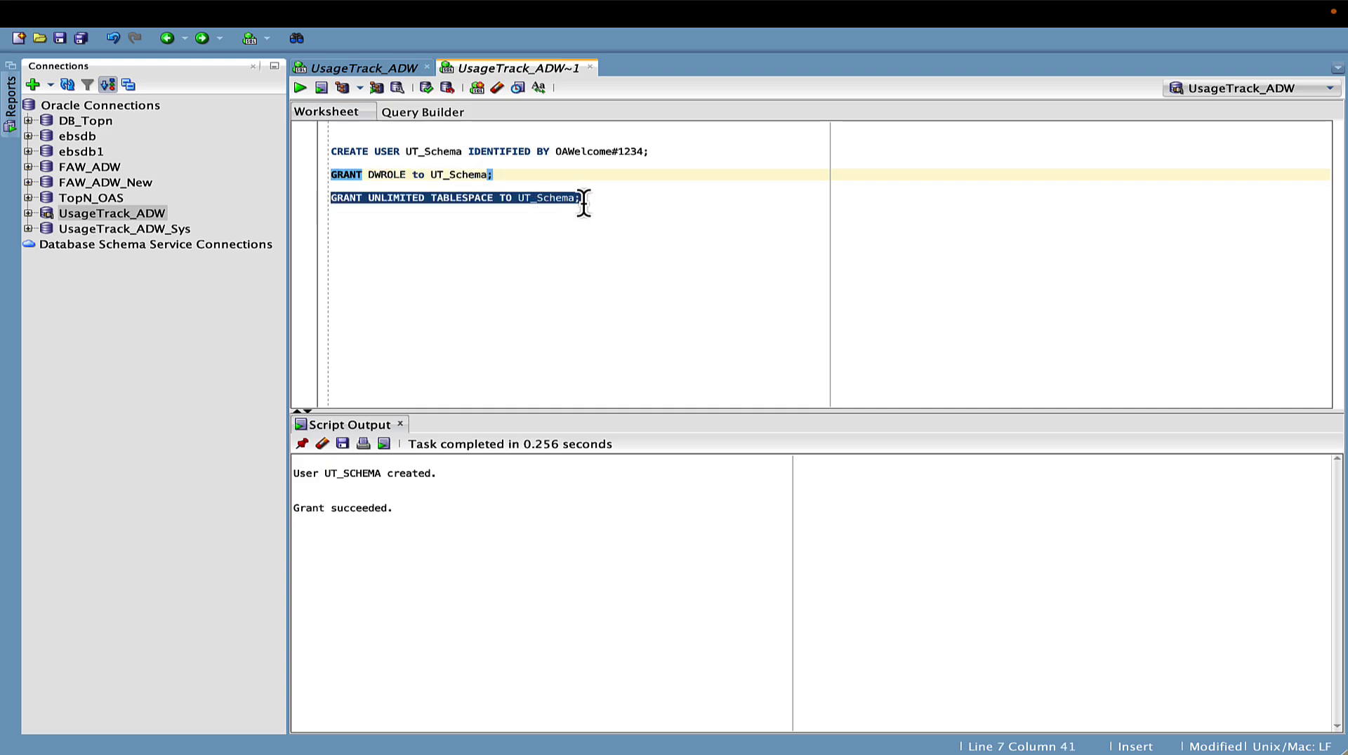
Grant unlimited tablespace, then start a new Oracle Autonomous Data Warehouse connection from Data
{"action": "left_click", "coordinate": [301, 88]}
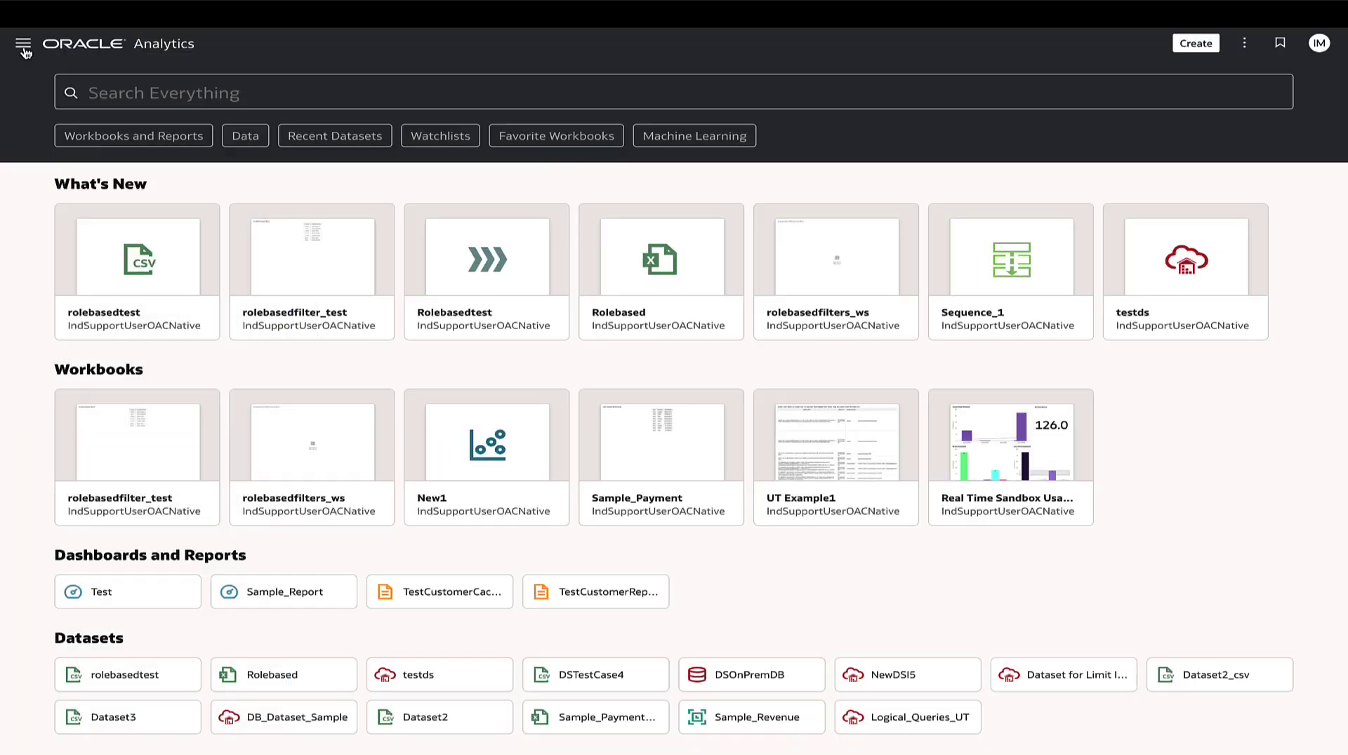
{"action": "left_click", "coordinate": [24, 47]}
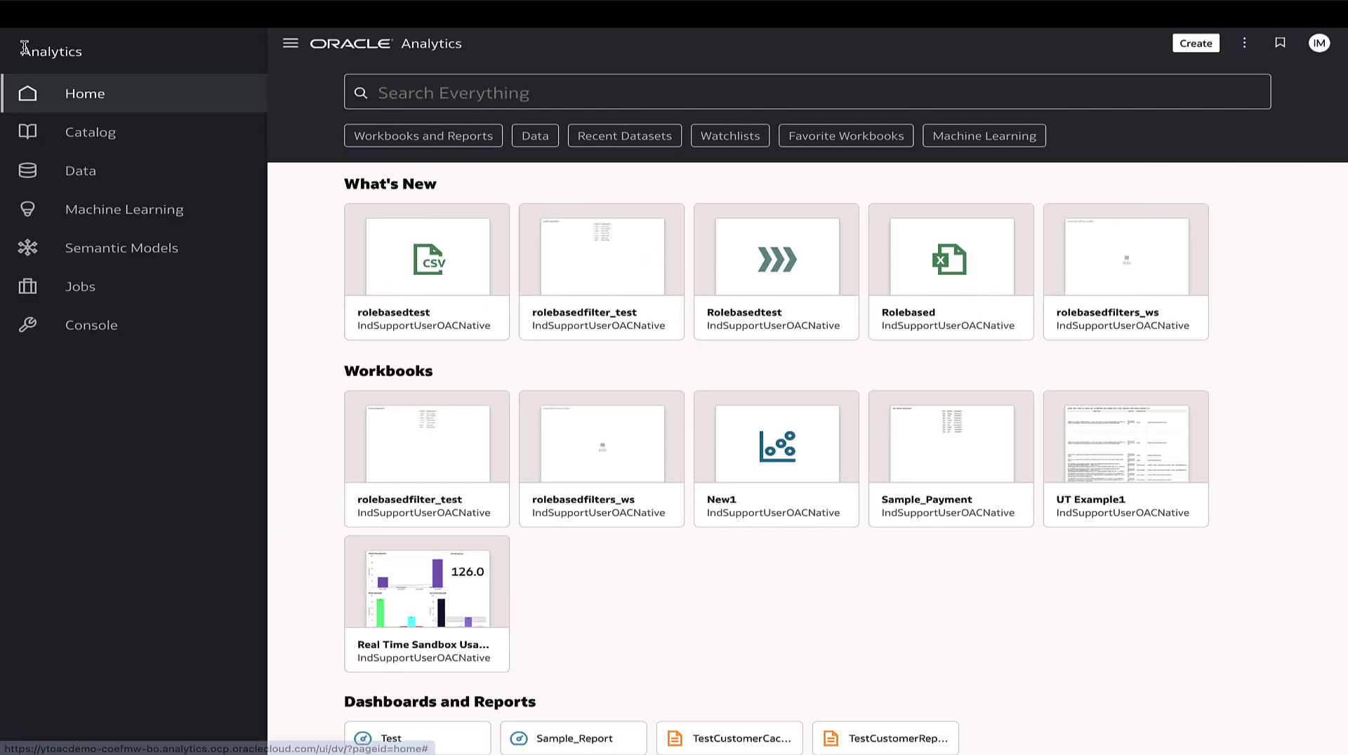
{"action": "left_click", "coordinate": [83, 174]}
{"action": "left_click", "coordinate": [115, 77]}
{"action": "left_click", "coordinate": [1196, 48]}
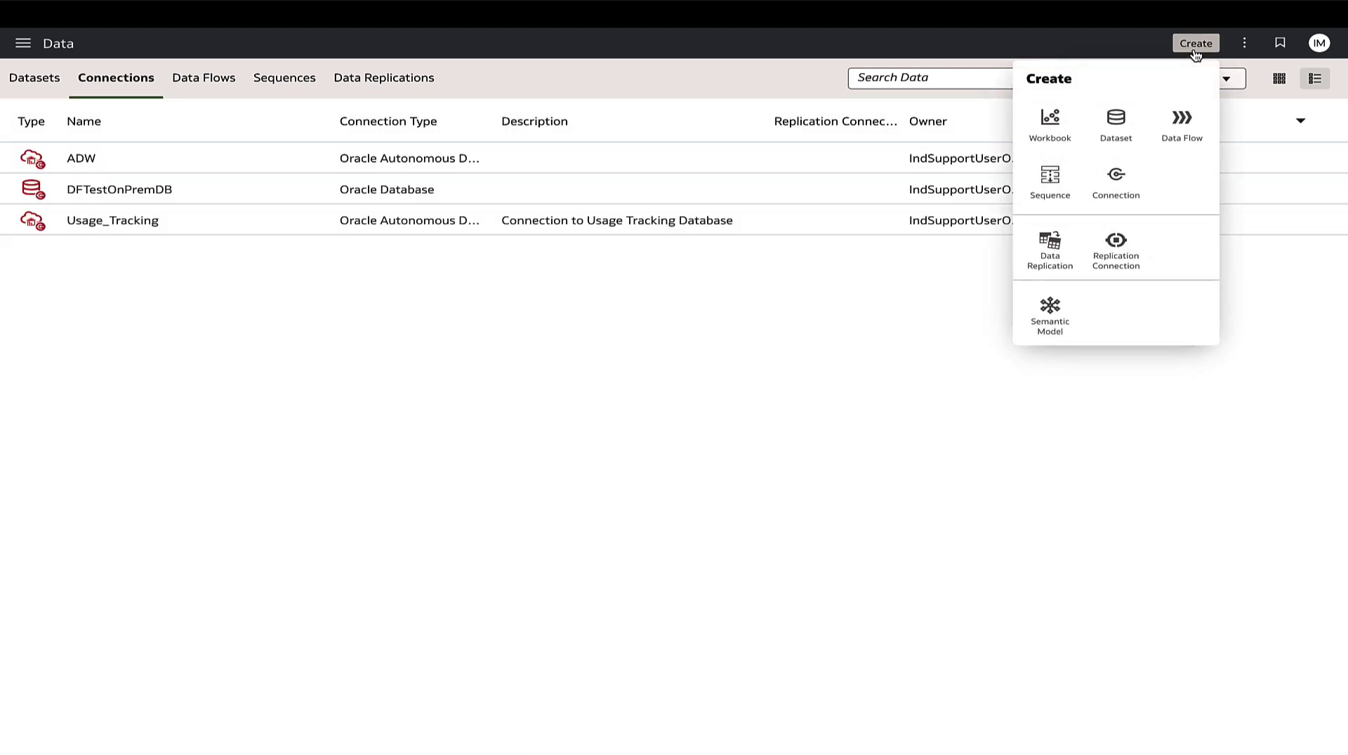
{"action": "left_click", "coordinate": [1127, 194]}
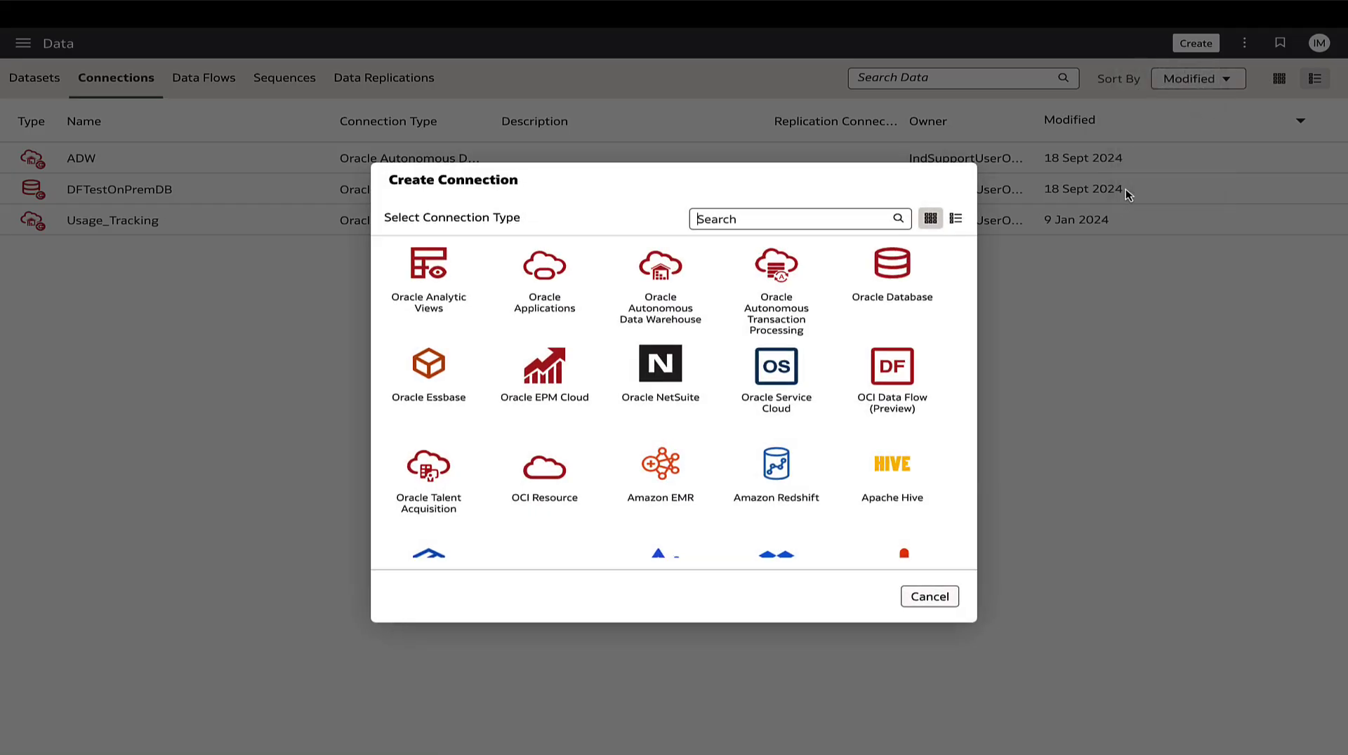
{"action": "left_click", "coordinate": [687, 292]}
Save the UsageTracking system connection with the wallet zip, UT_Schema credentials and low service
{"action": "left_click", "coordinate": [650, 262]}
{"action": "type", "text": "UsageTracking"}
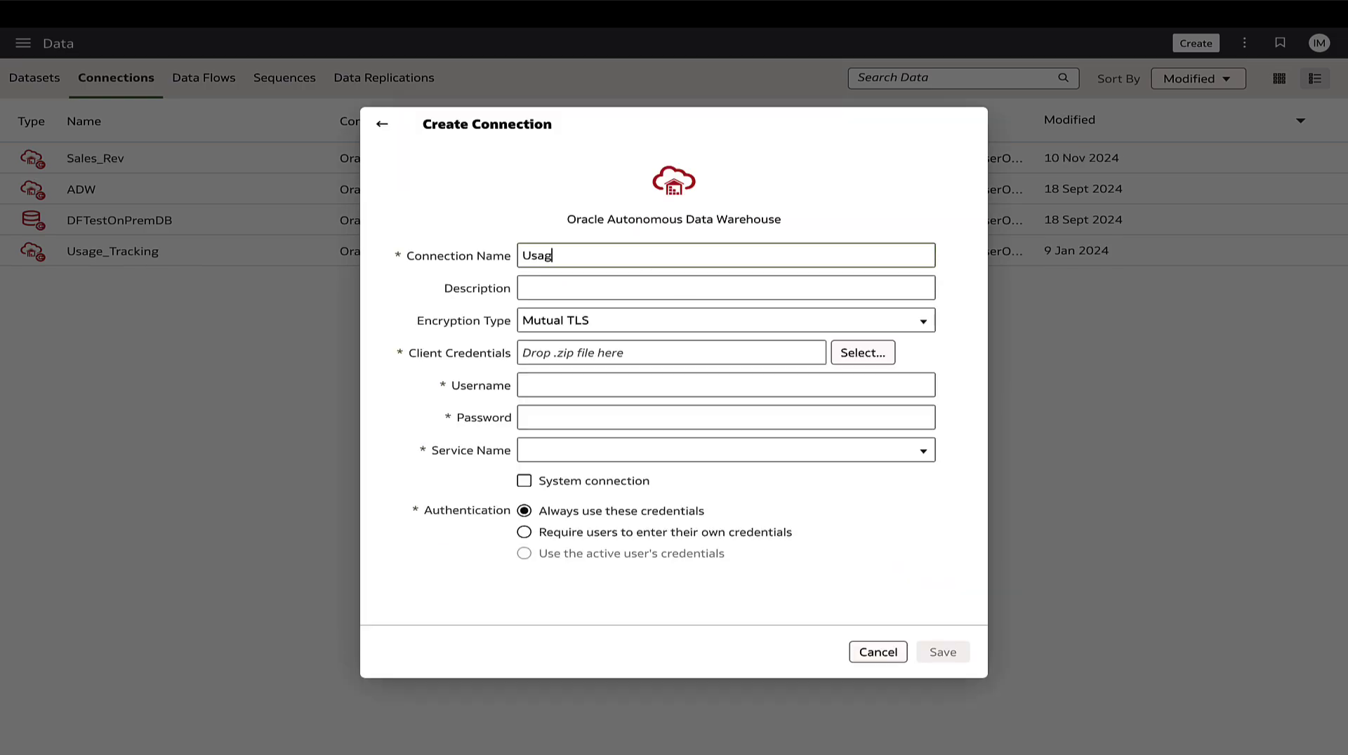
{"action": "left_click", "coordinate": [858, 365]}
{"action": "double_click", "coordinate": [615, 304]}
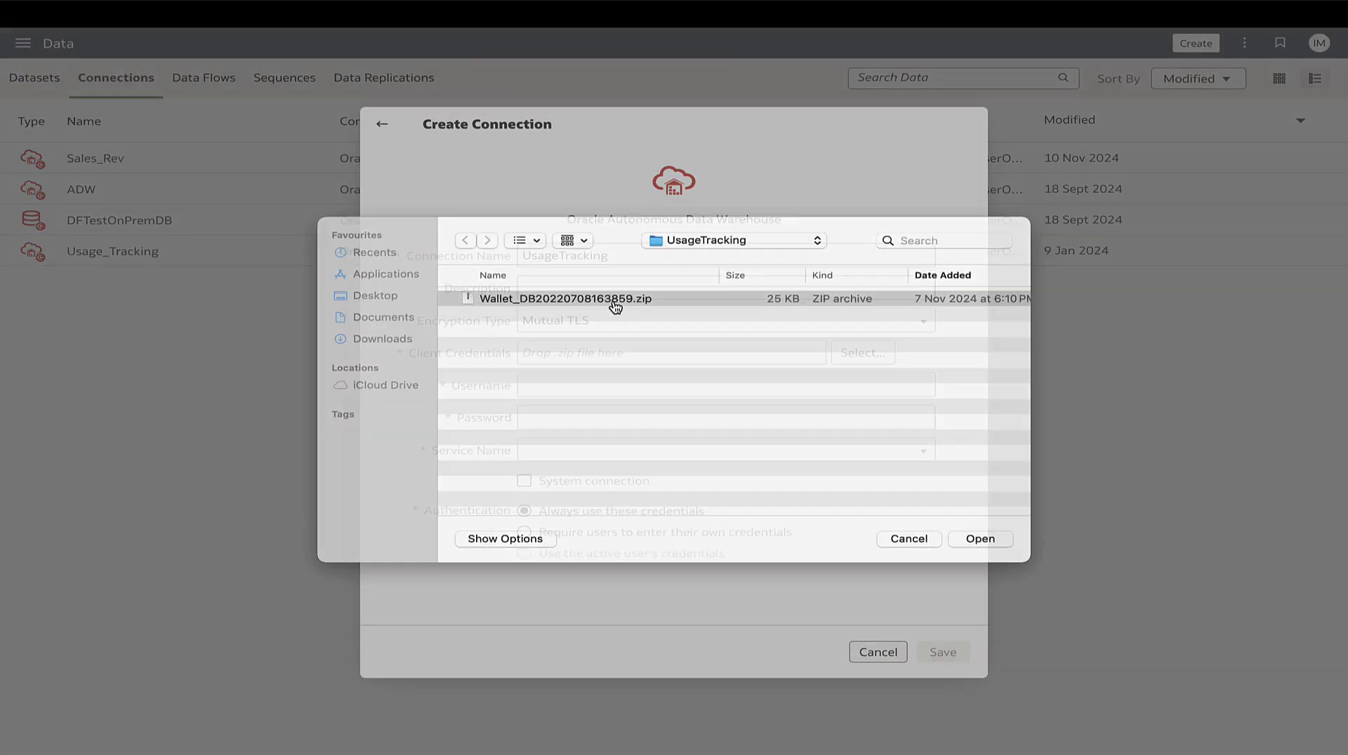
{"action": "left_click", "coordinate": [640, 390]}
{"action": "type", "text": "UT_Schema"}
{"action": "left_click", "coordinate": [641, 418]}
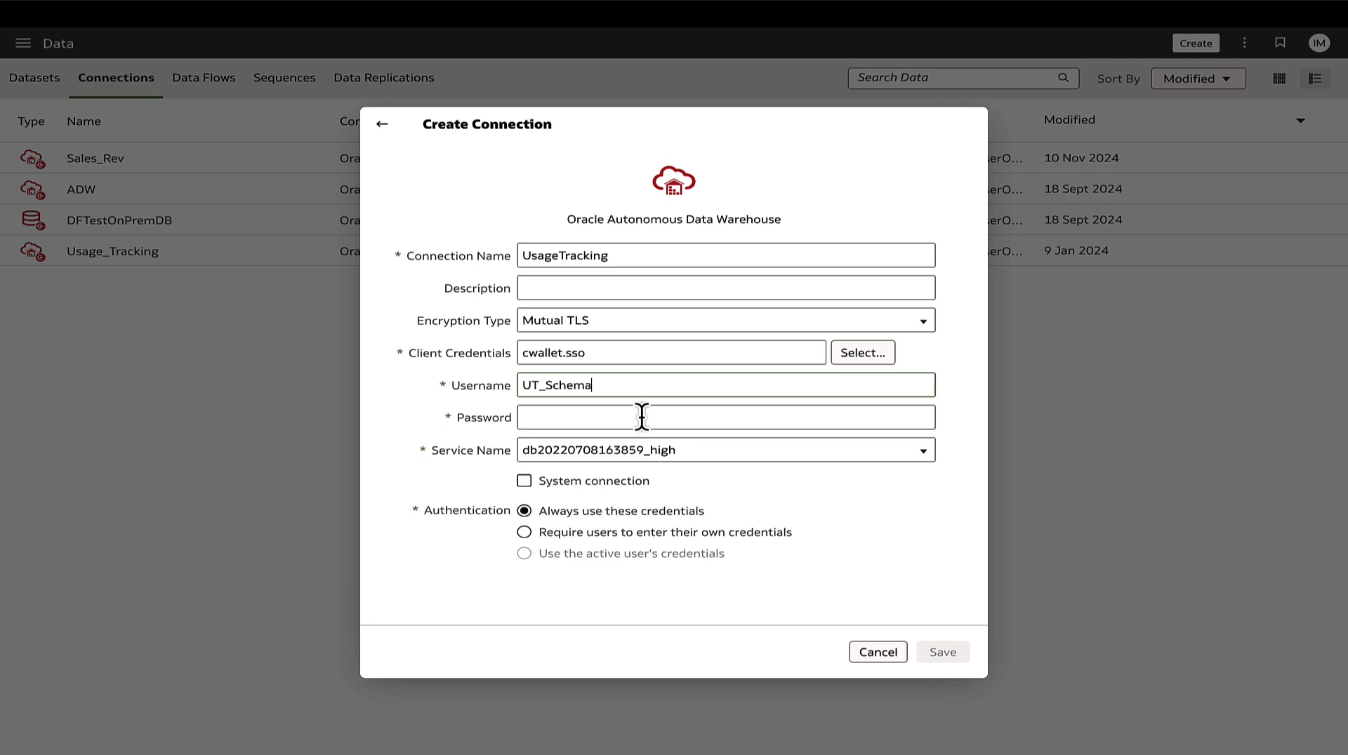
{"action": "key", "text": "ctrl+v"}
{"action": "left_click", "coordinate": [789, 452]}
{"action": "left_click", "coordinate": [786, 496]}
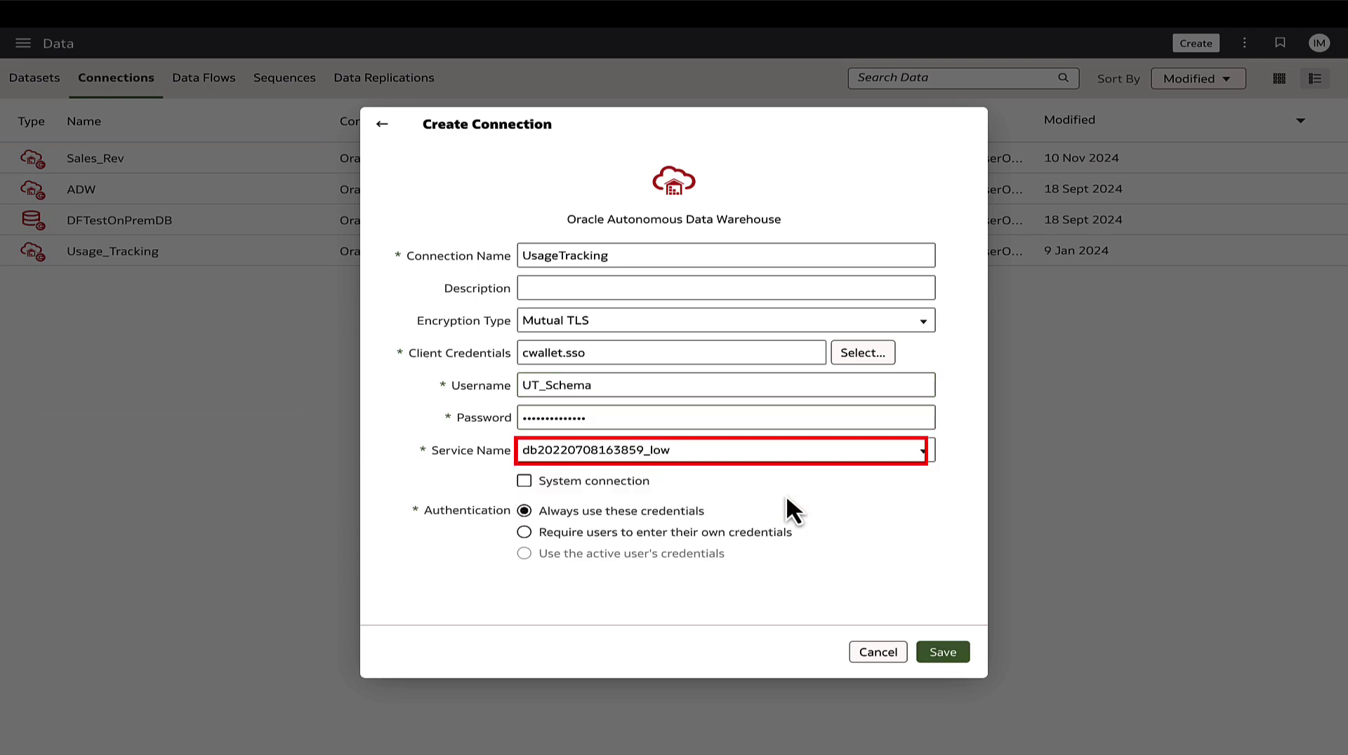
{"action": "left_click", "coordinate": [524, 482]}
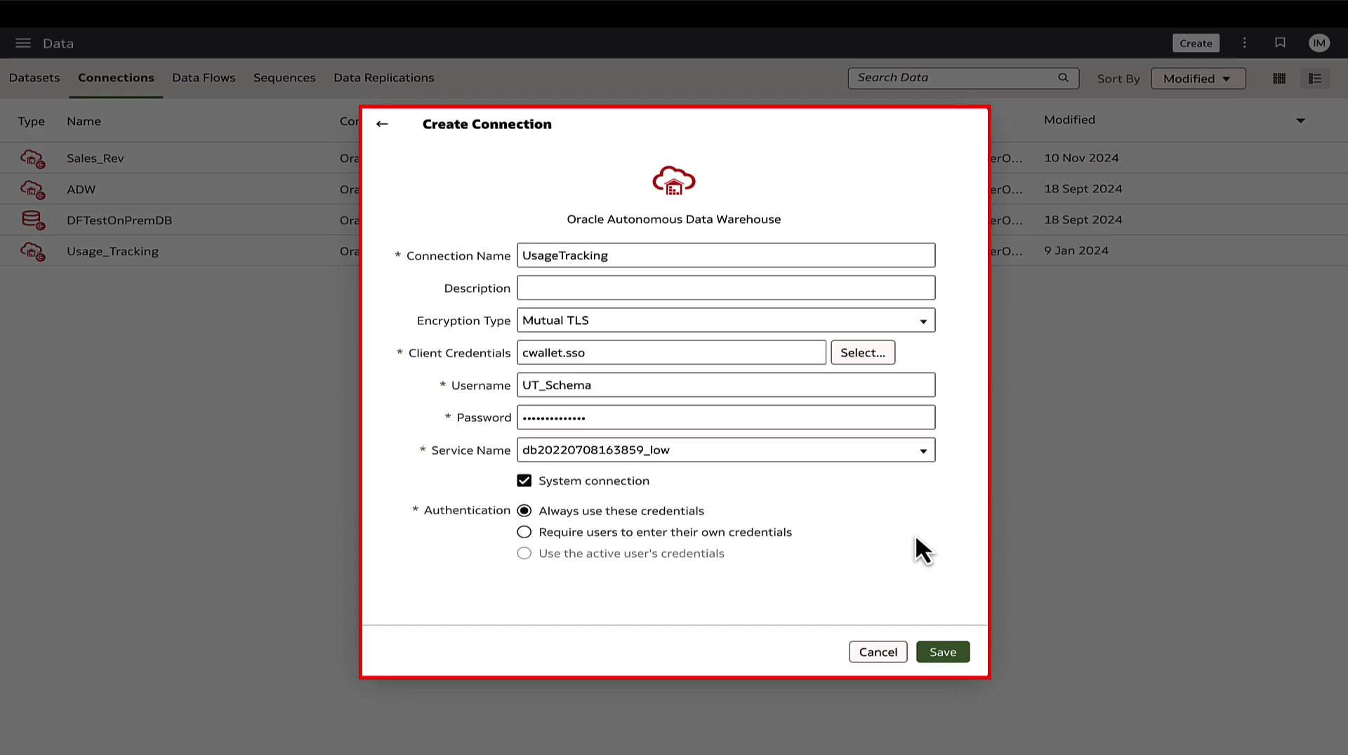
{"action": "left_click", "coordinate": [945, 653]}
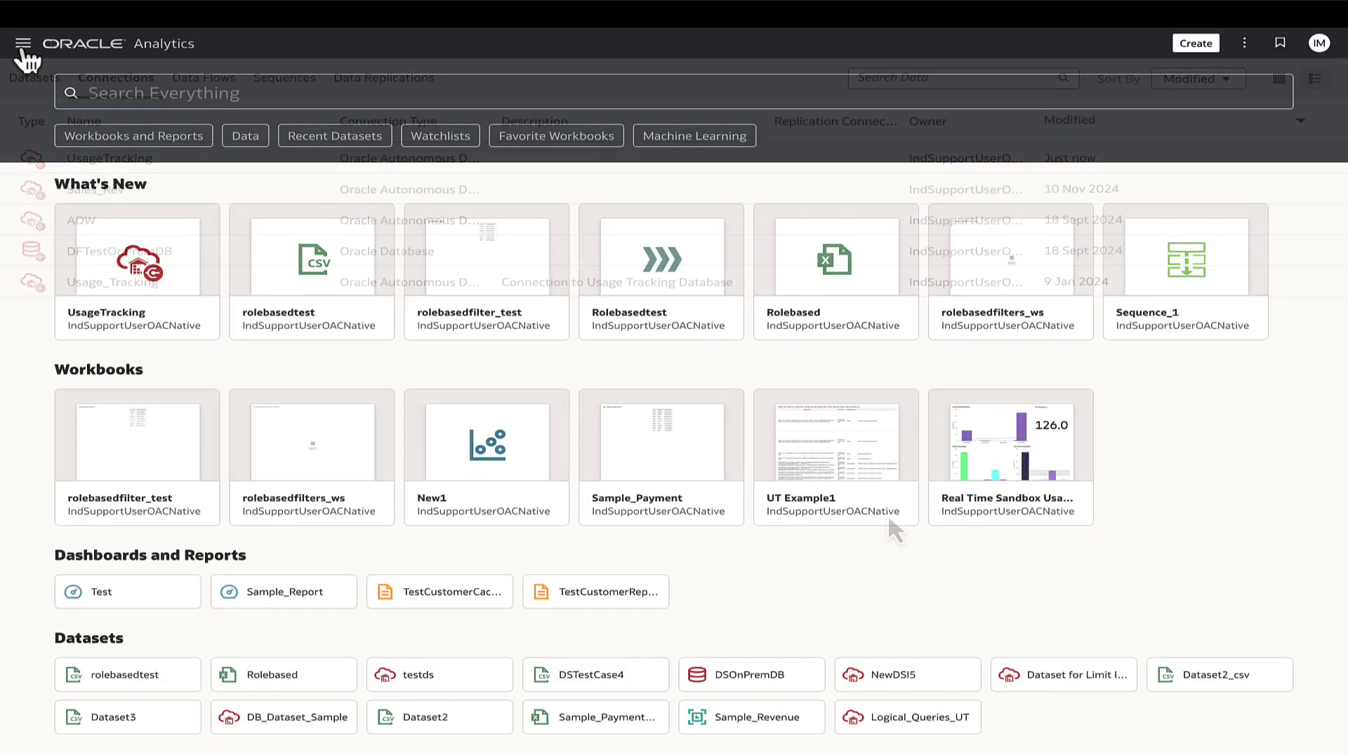
Open SemanticModel_UT's Physical Layer and start creating a new database
{"action": "left_click", "coordinate": [23, 43]}
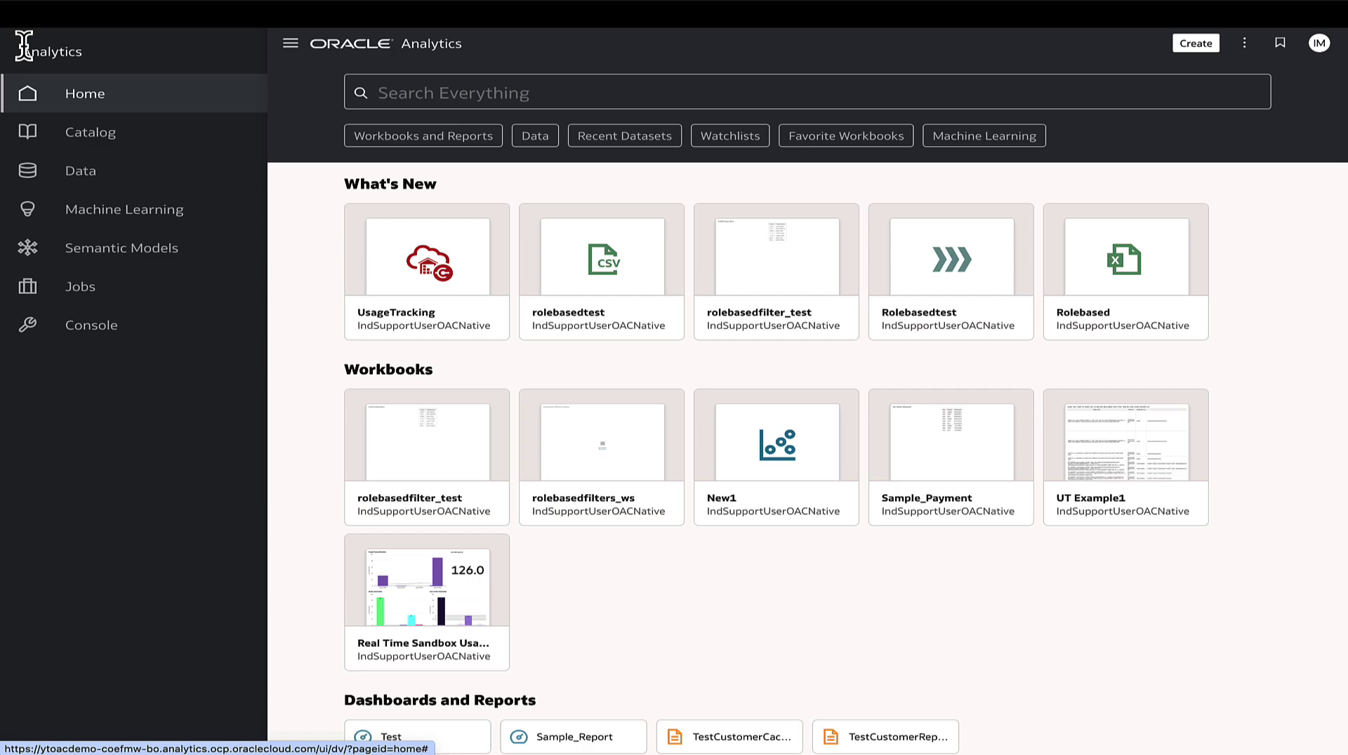
{"action": "left_click", "coordinate": [115, 250]}
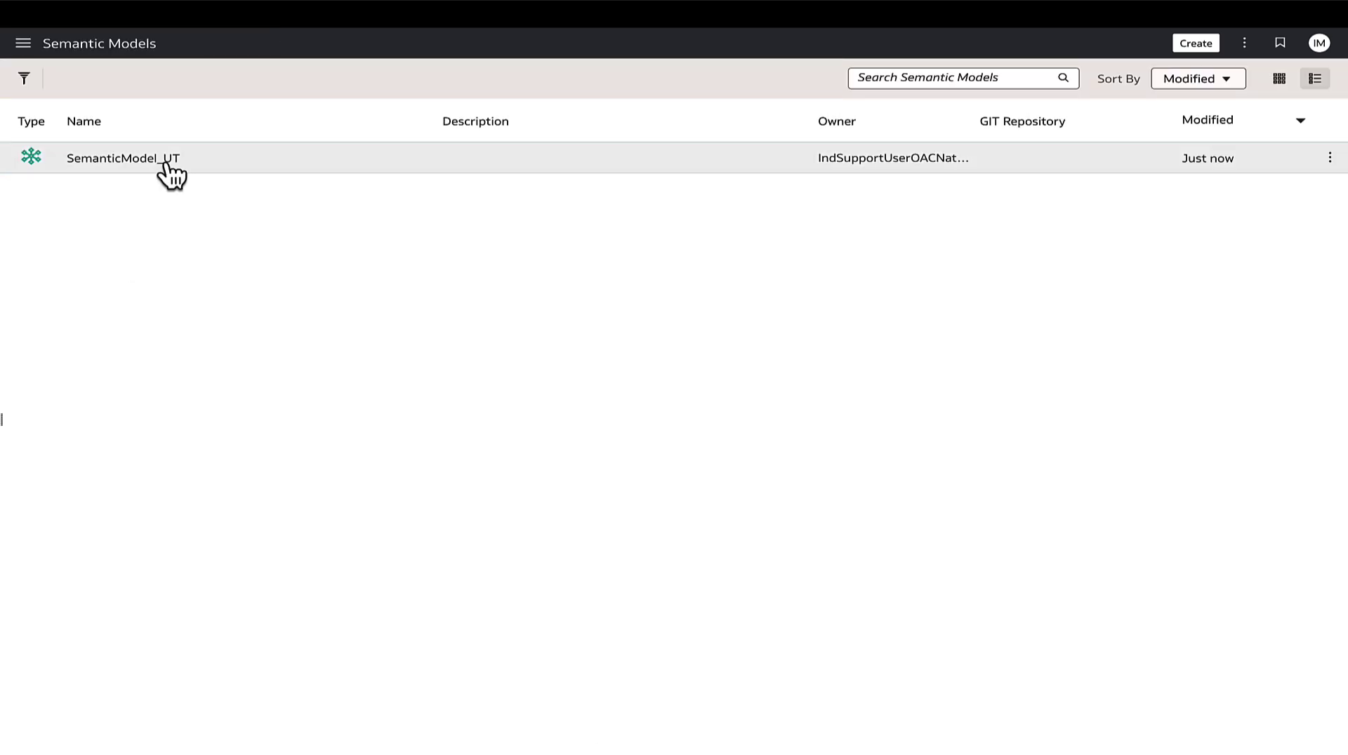
{"action": "left_click", "coordinate": [167, 162]}
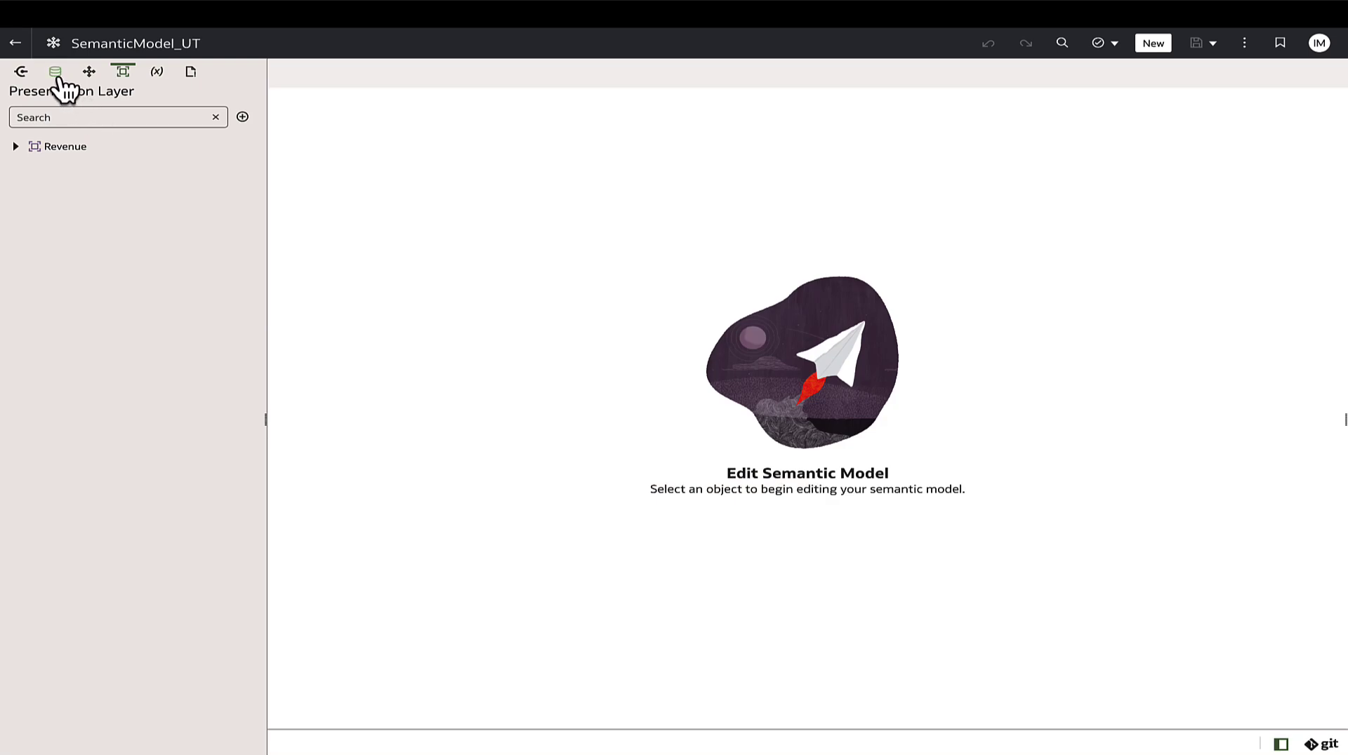
{"action": "left_click", "coordinate": [56, 72]}
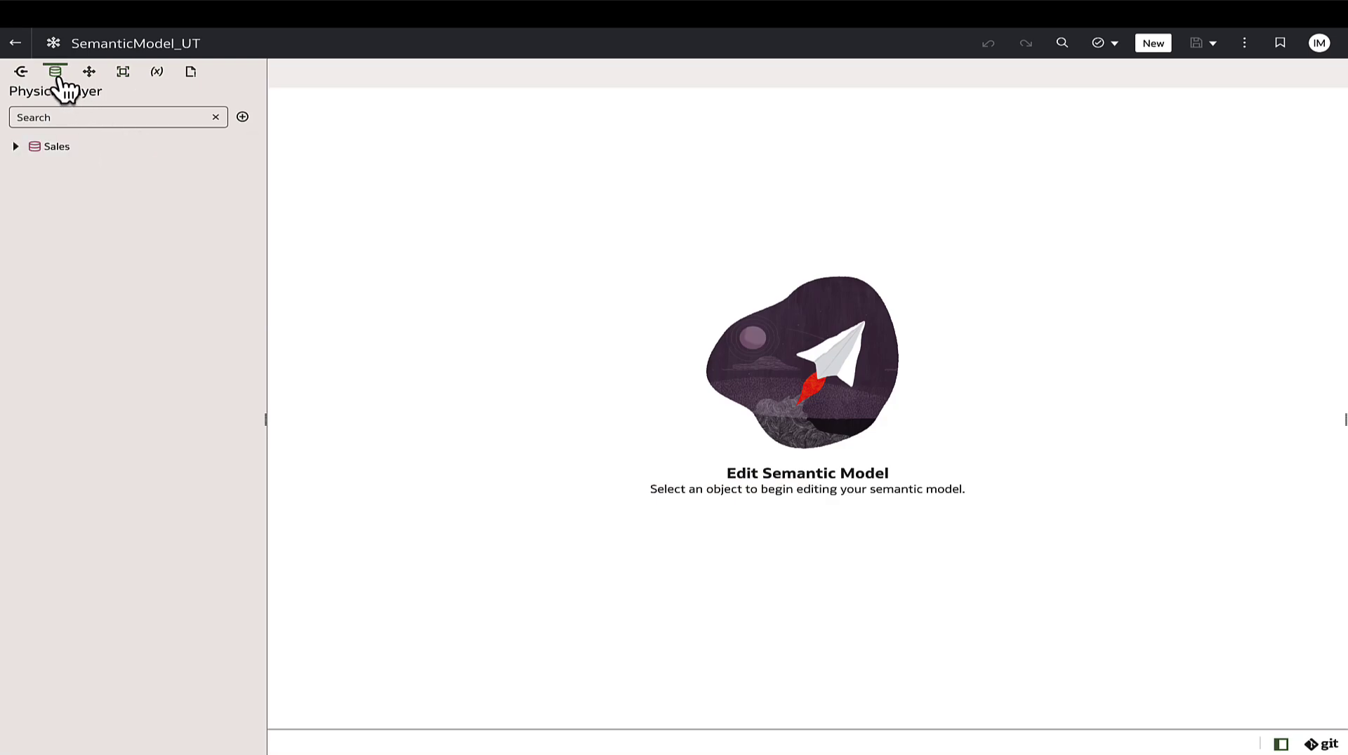
{"action": "left_click", "coordinate": [242, 117]}
{"action": "left_click", "coordinate": [276, 128]}
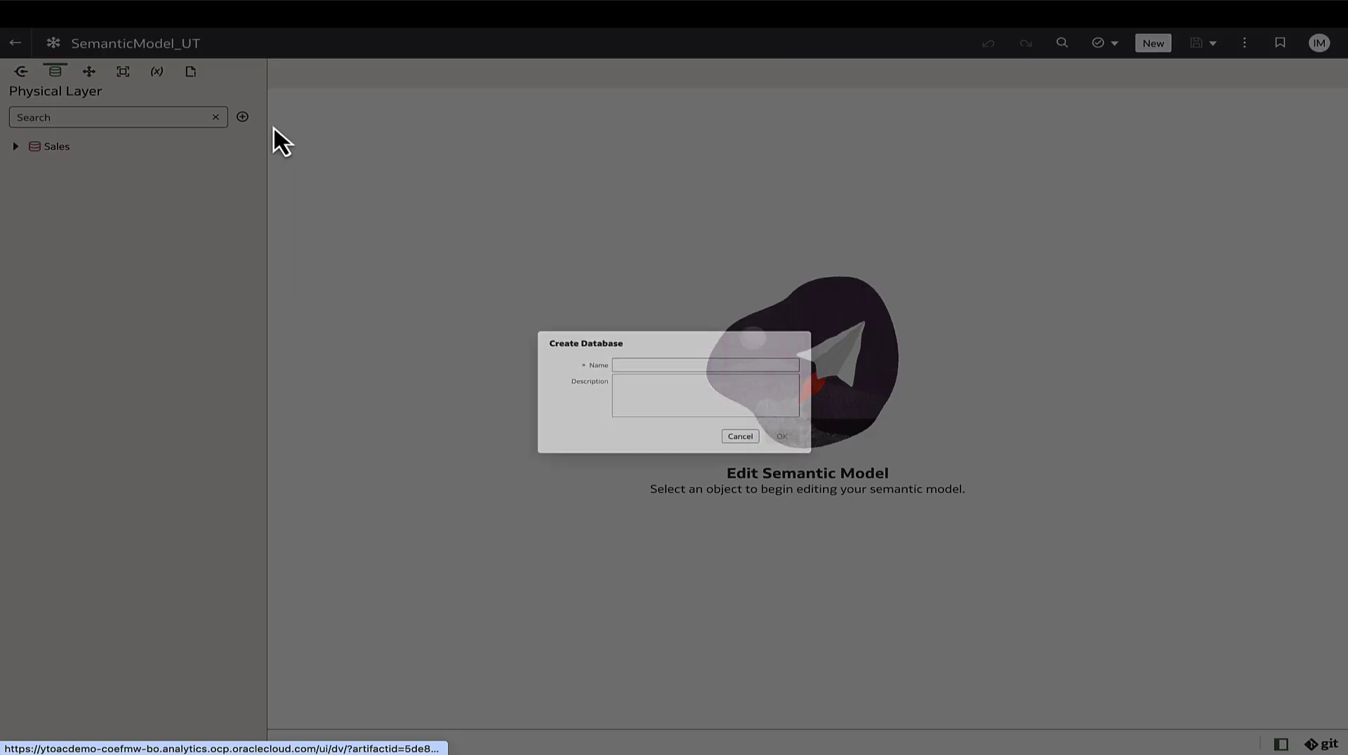
Create the UsageTracking database with a UTConnectionPool pool using the UsageTracking connection
{"action": "type", "text": "UsageTracking"}
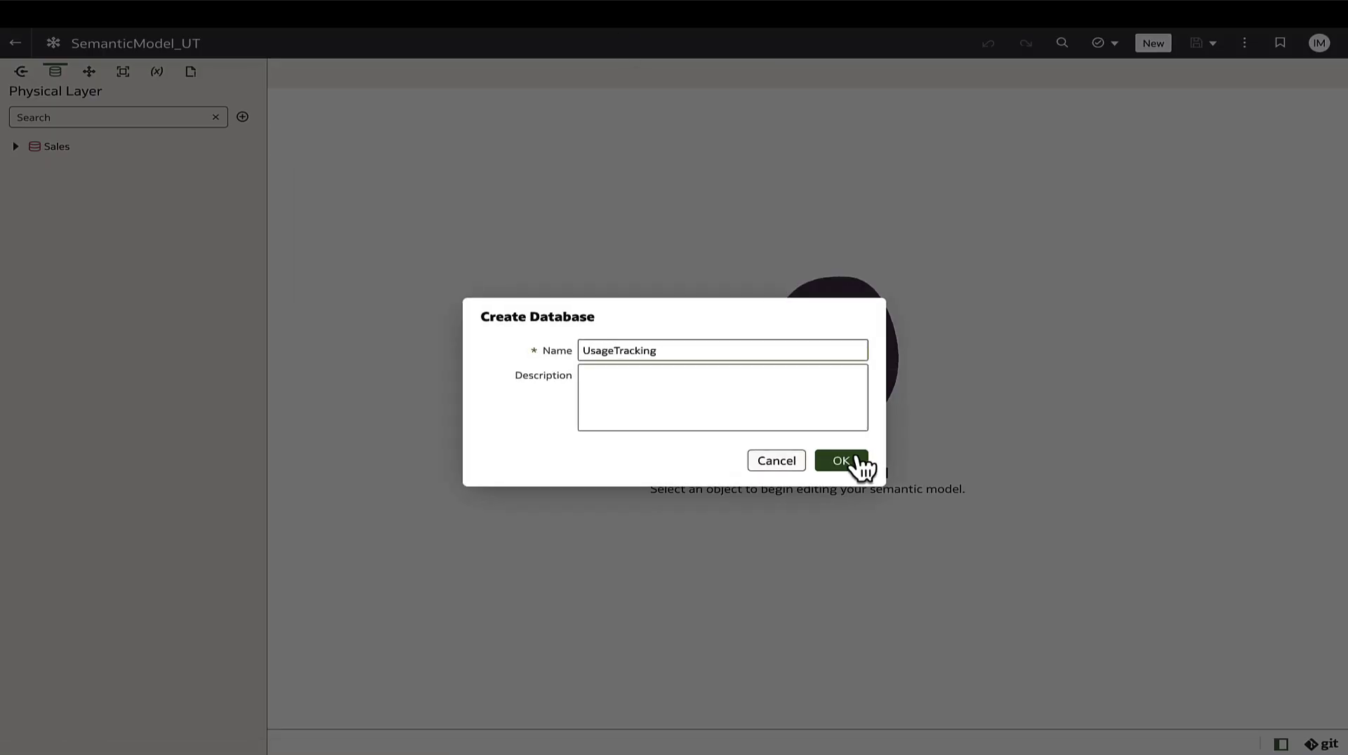
{"action": "left_click", "coordinate": [856, 462]}
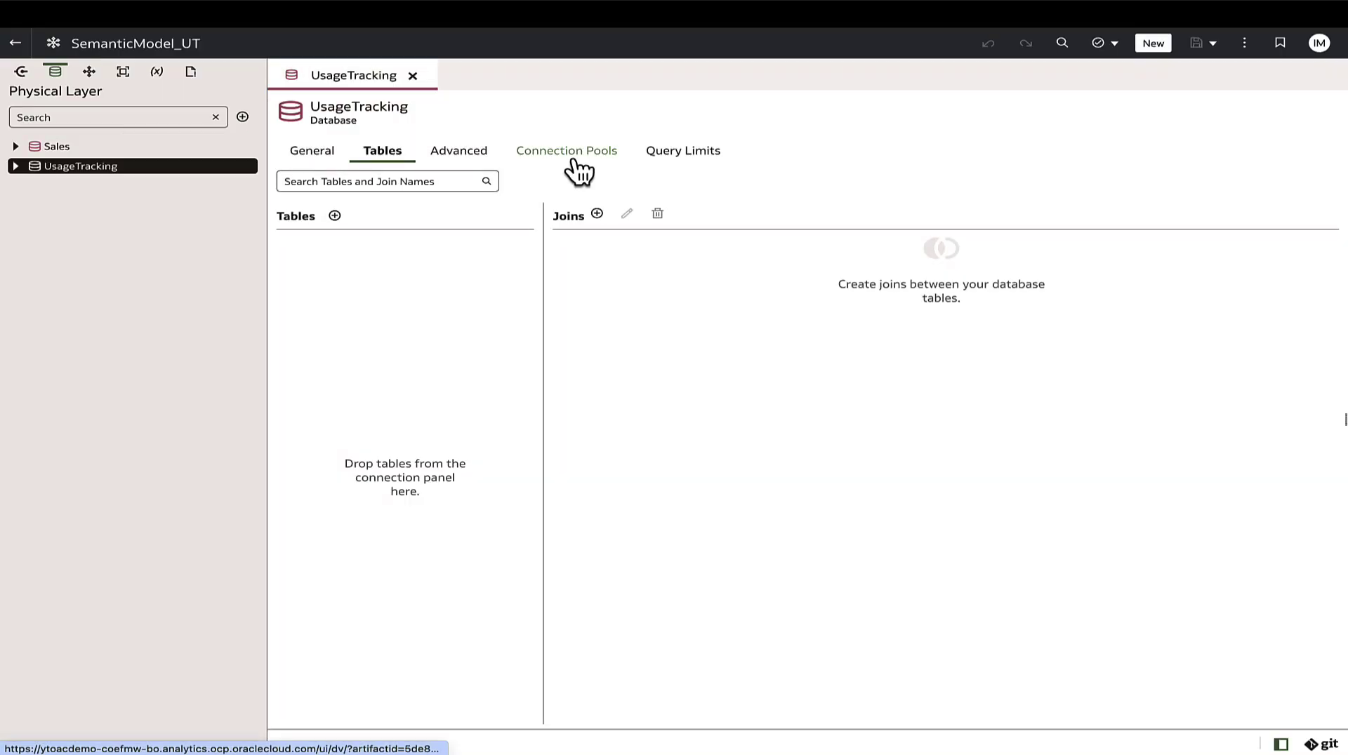
{"action": "left_click", "coordinate": [568, 151]}
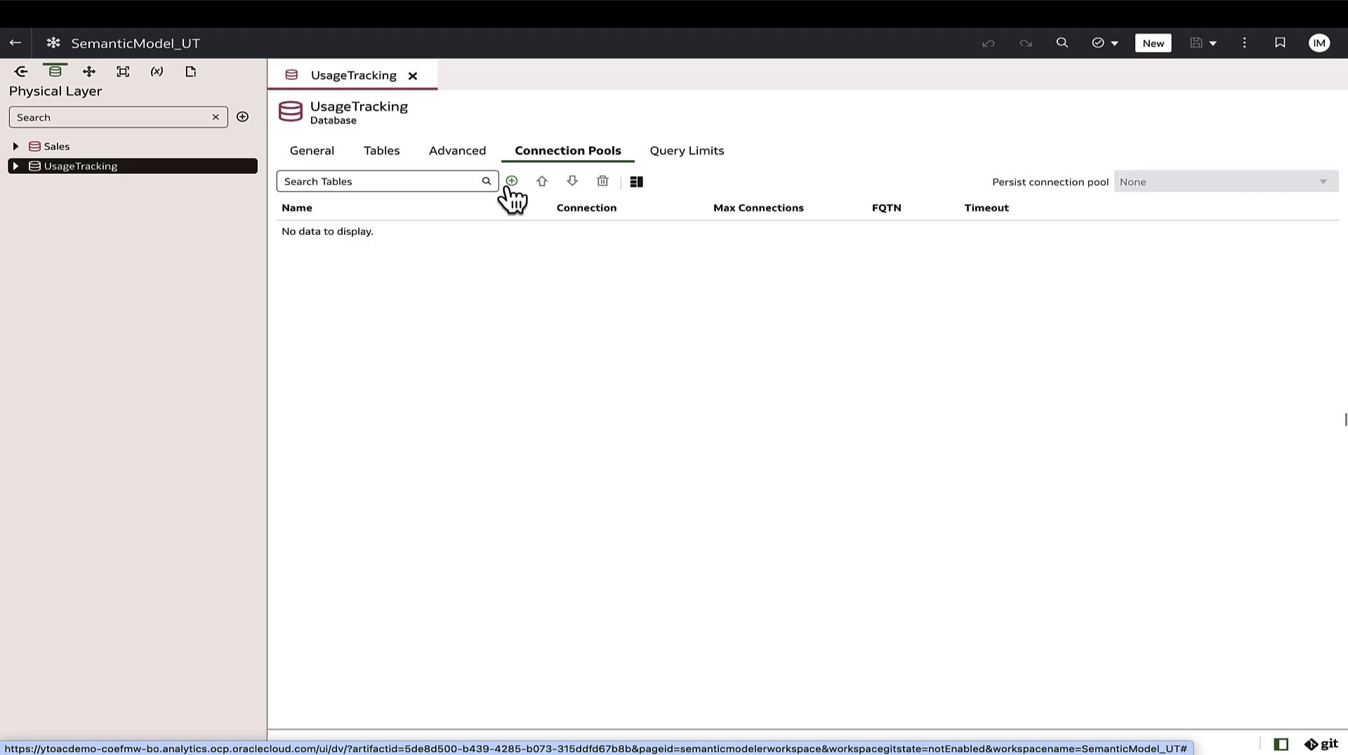
{"action": "left_click", "coordinate": [511, 181]}
{"action": "left_click", "coordinate": [1327, 231]}
{"action": "left_click", "coordinate": [1299, 257]}
{"action": "triple_click", "coordinate": [906, 263]}
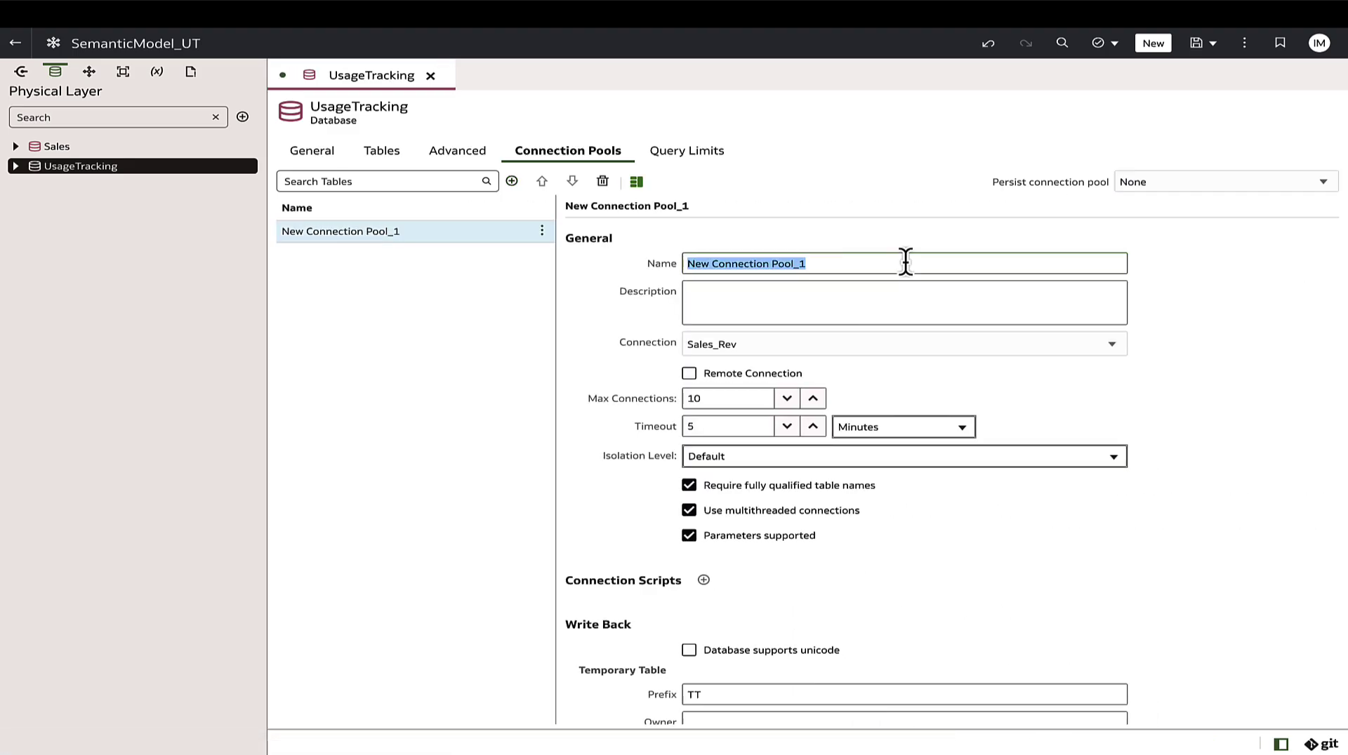
{"action": "type", "text": "UTConnectionPool"}
{"action": "left_click", "coordinate": [1077, 346]}
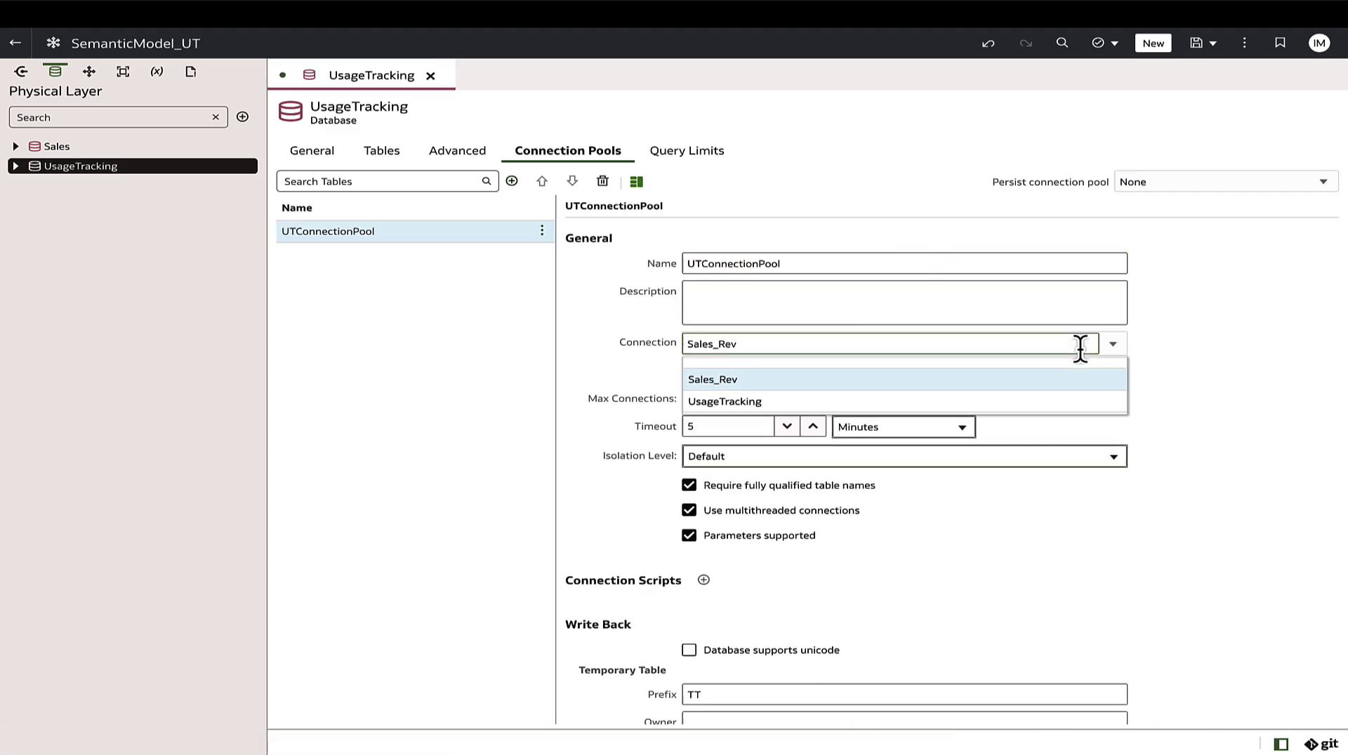
{"action": "left_click", "coordinate": [1078, 402]}
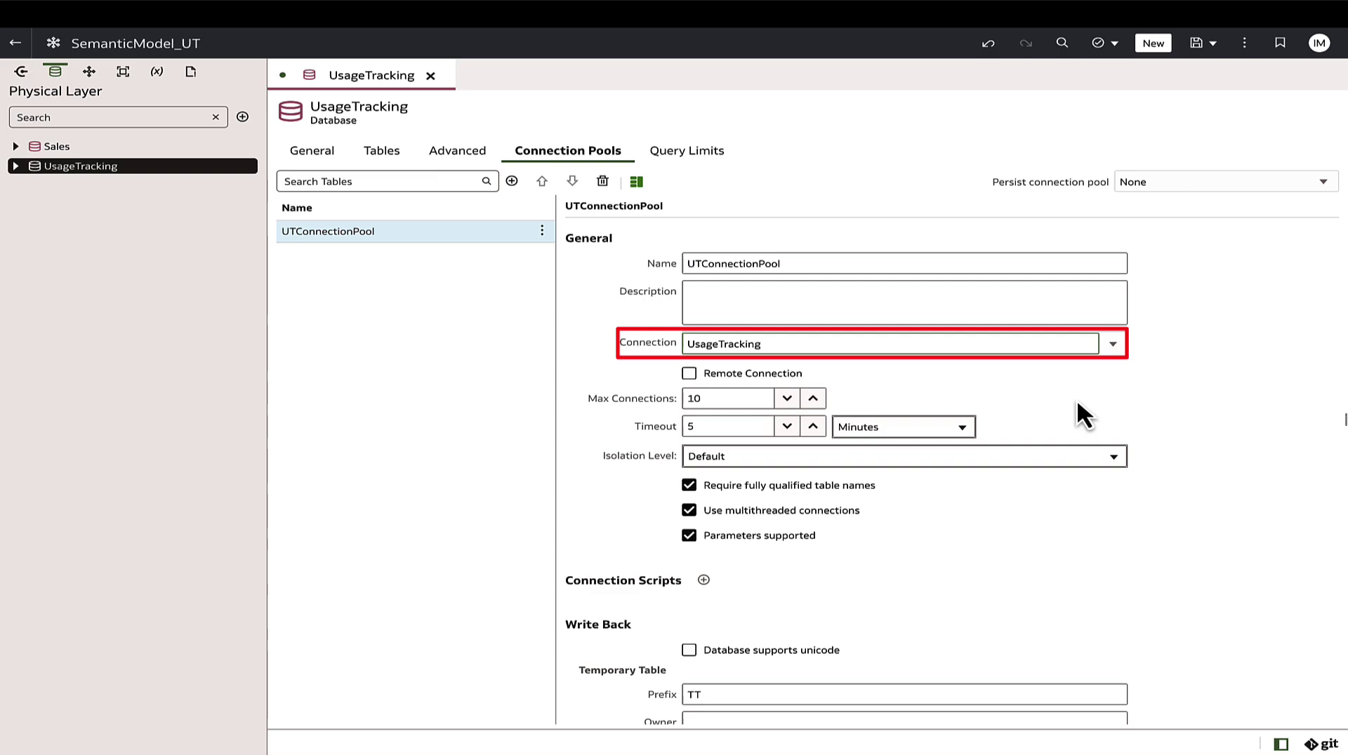
Turn off 'Require fully qualified table names', save the model, and show the deploy options
{"action": "left_click", "coordinate": [690, 487]}
{"action": "left_click", "coordinate": [1196, 47]}
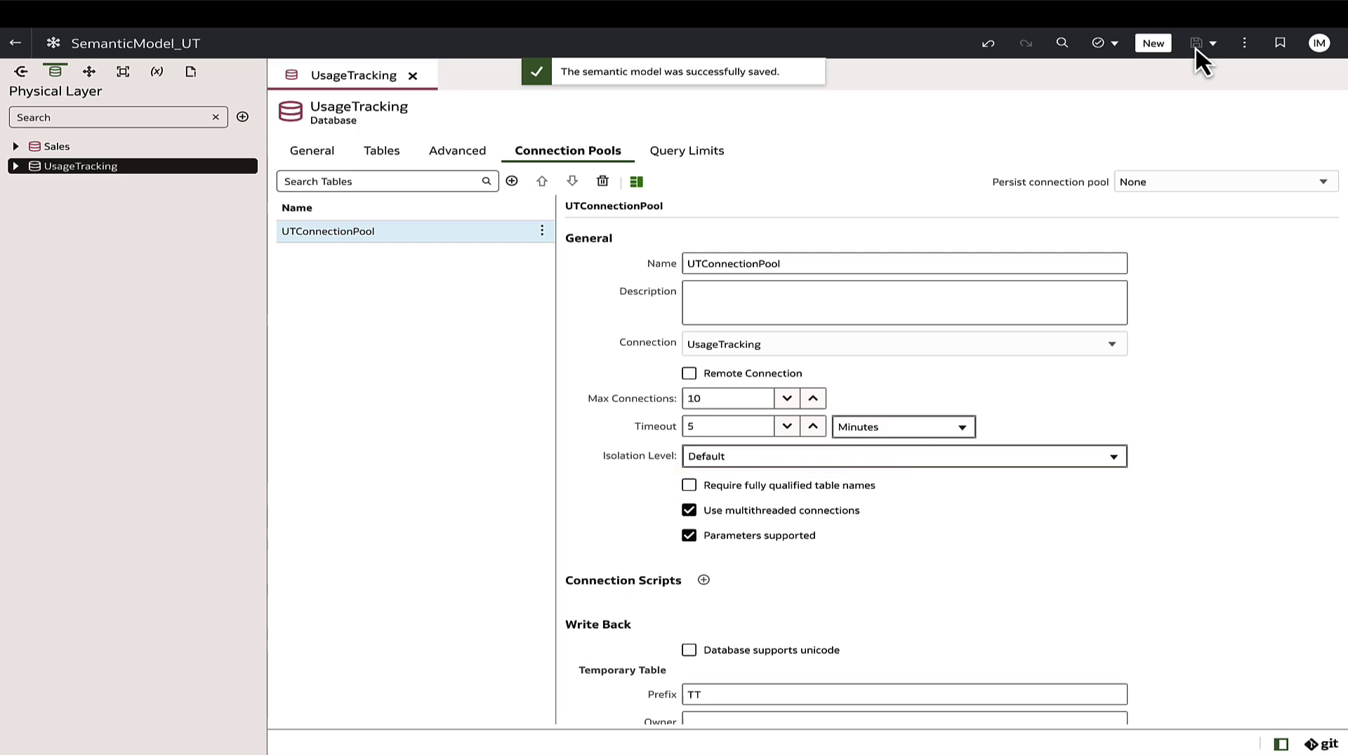
{"action": "left_click", "coordinate": [1244, 44]}
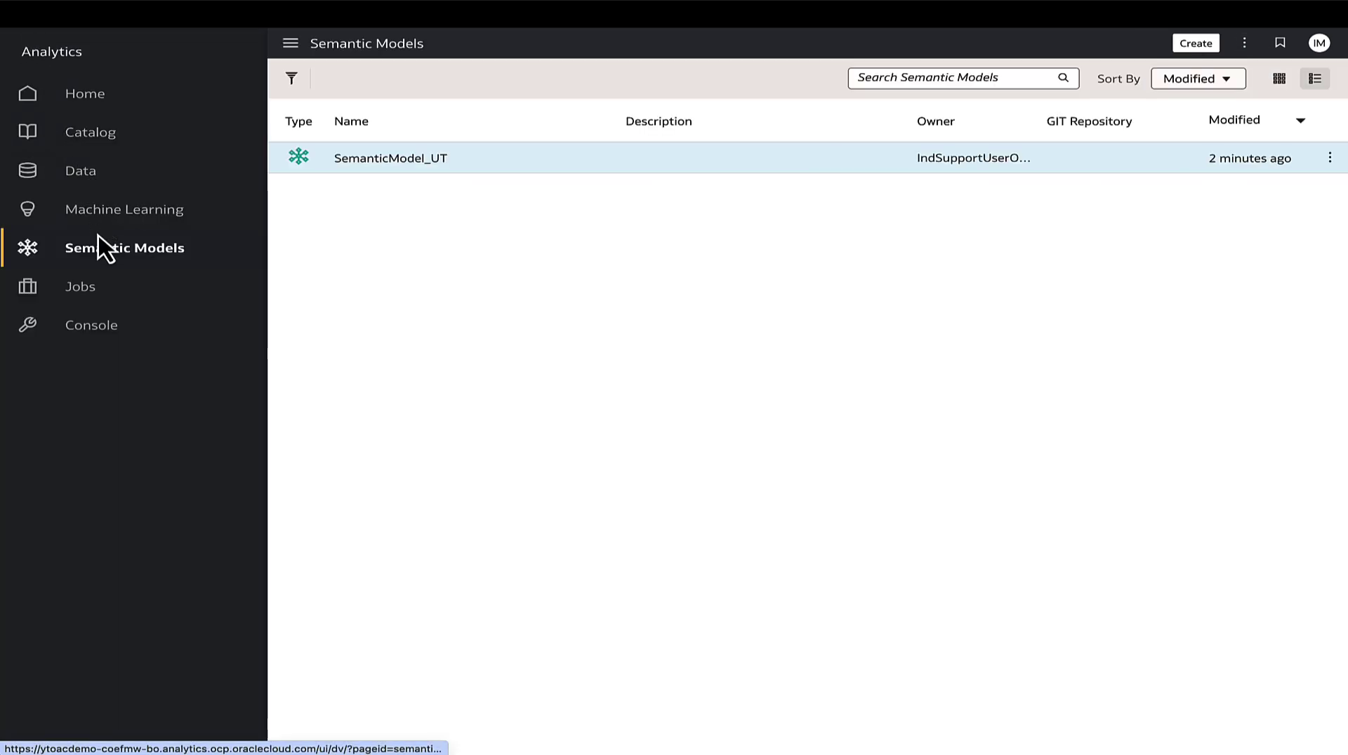
Fill the Usage Tracking settings with the UT_Schema query tables and UTConnectionPool, then apply
{"action": "left_click", "coordinate": [106, 338]}
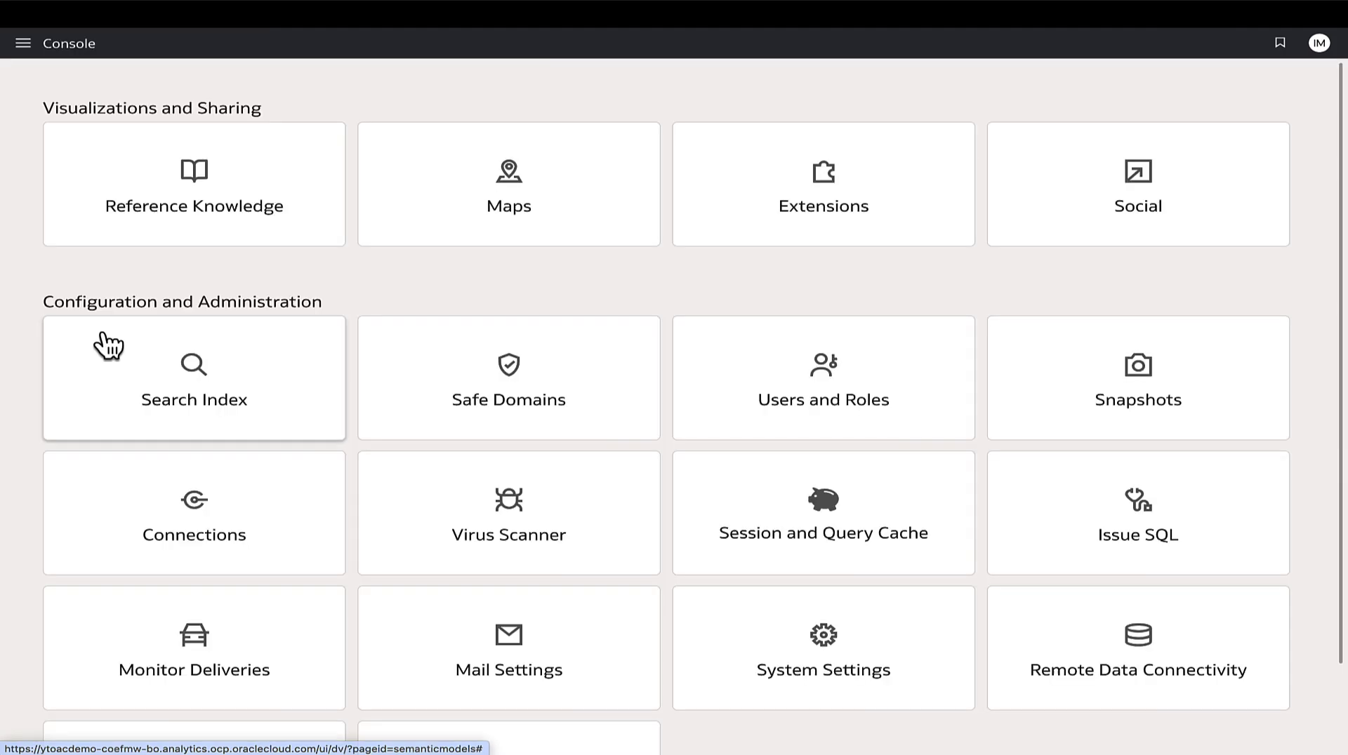
{"action": "left_click", "coordinate": [731, 638]}
{"action": "left_click", "coordinate": [122, 355]}
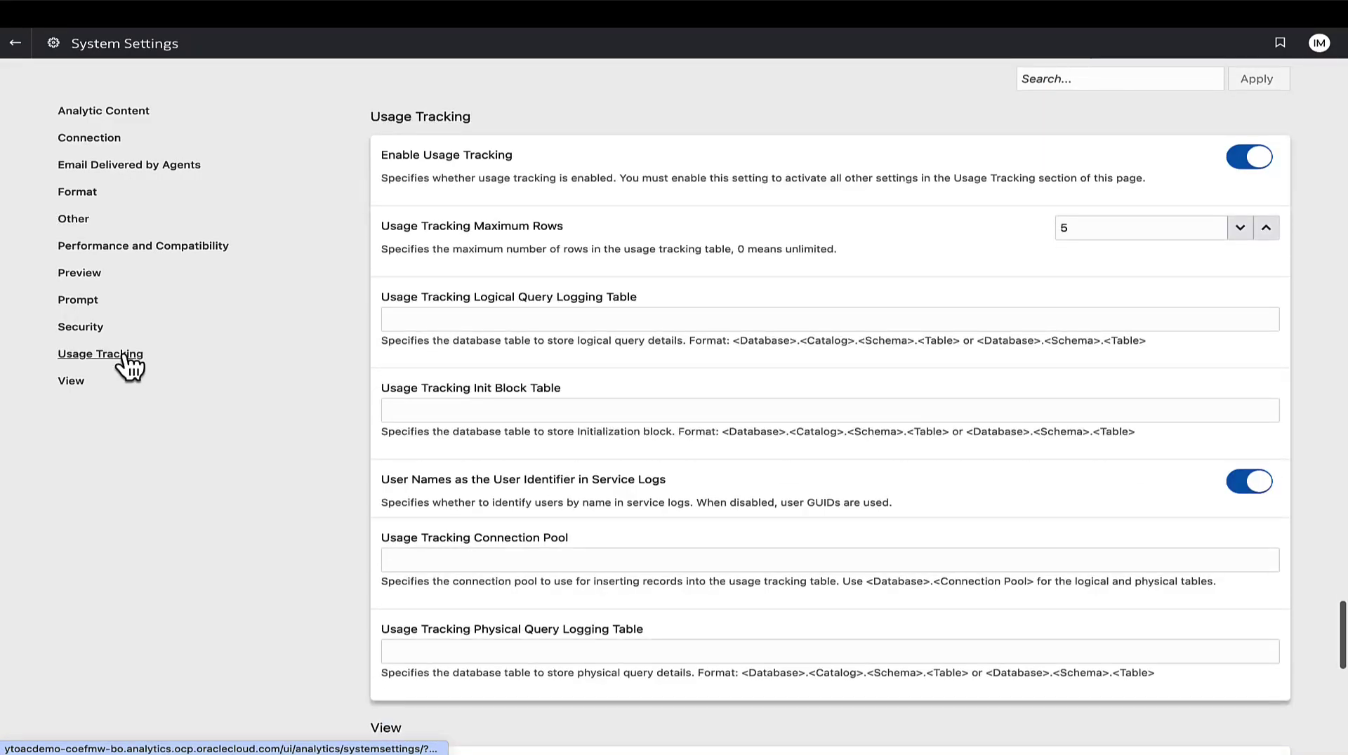
{"action": "type", "text": "UsageTracking.UT_Schema.LogicalQueries"}
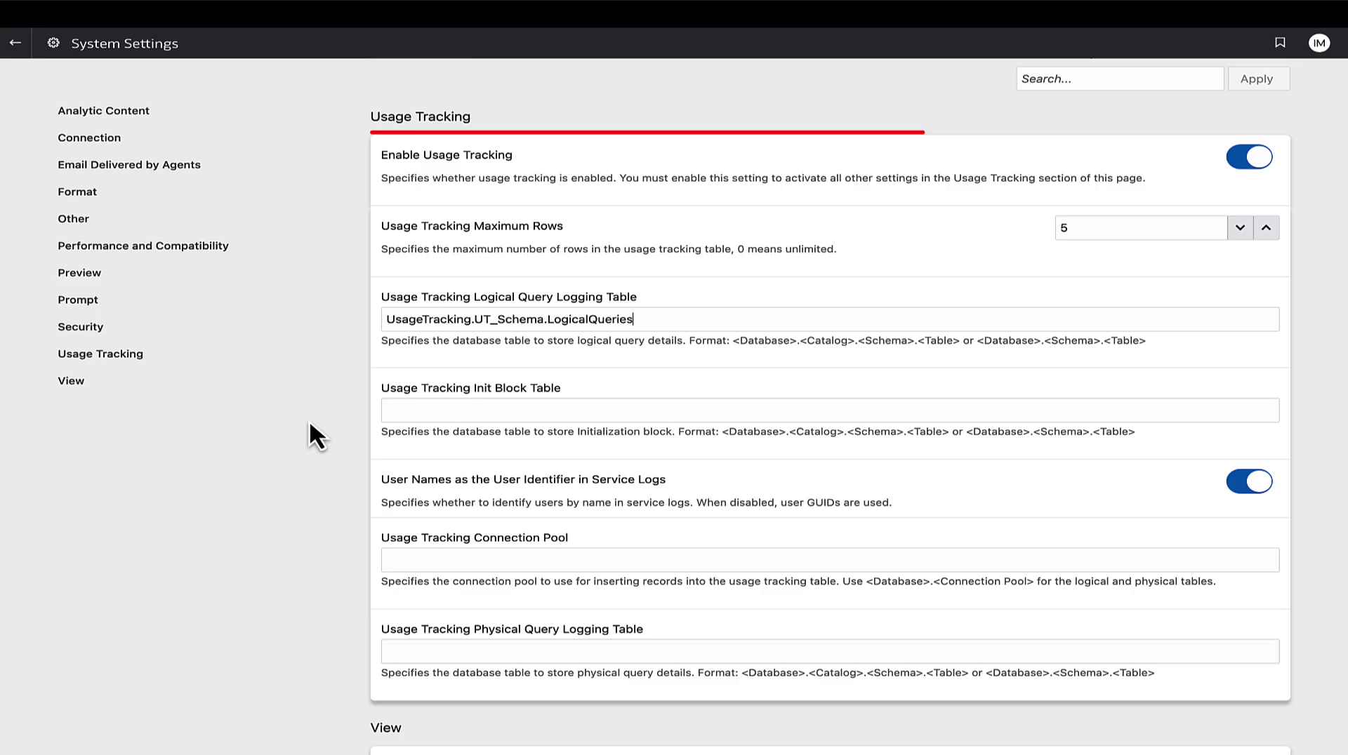
{"action": "key", "text": "Tab"}
{"action": "type", "text": "UsageTracking.UT_Schema.InitBlockInfo"}
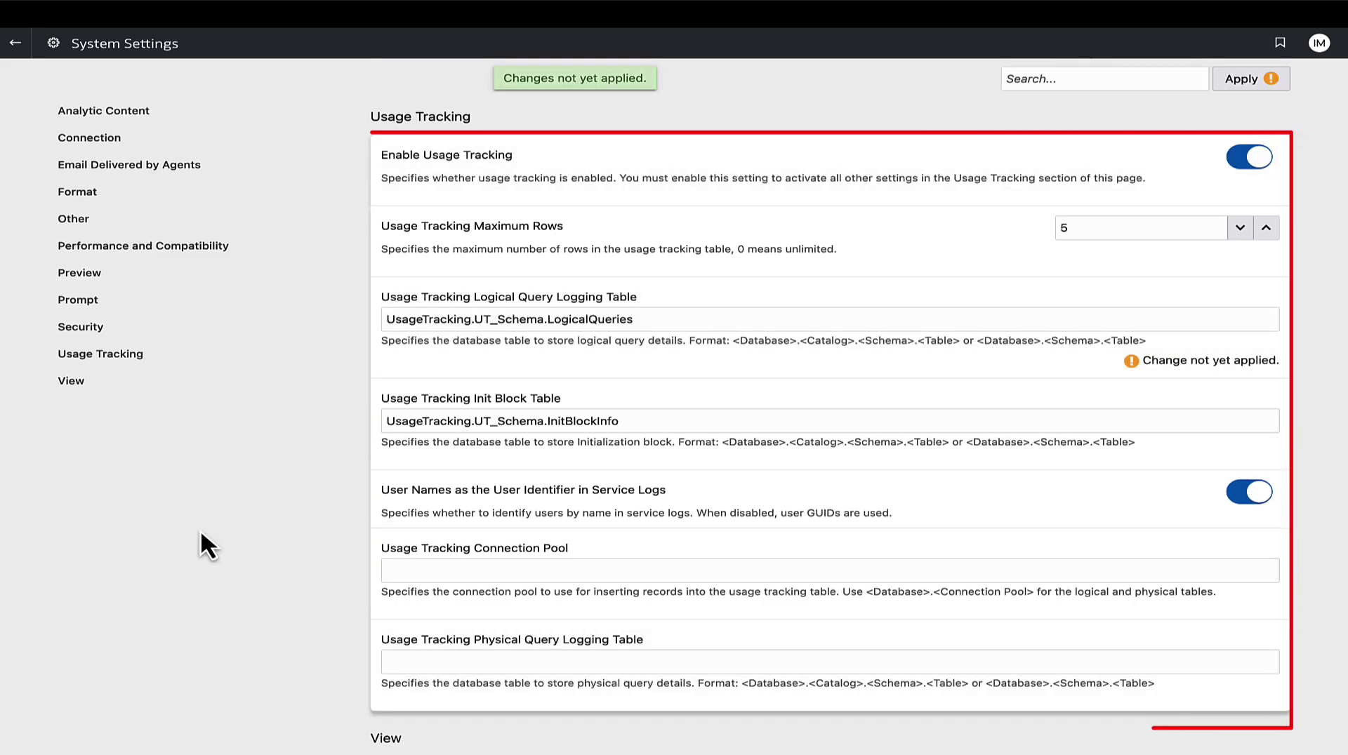
{"action": "key", "text": "Tab"}
{"action": "key", "text": "Tab"}
{"action": "type", "text": "UsageTracking.UTConnectionPool"}
{"action": "key", "text": "Tab"}
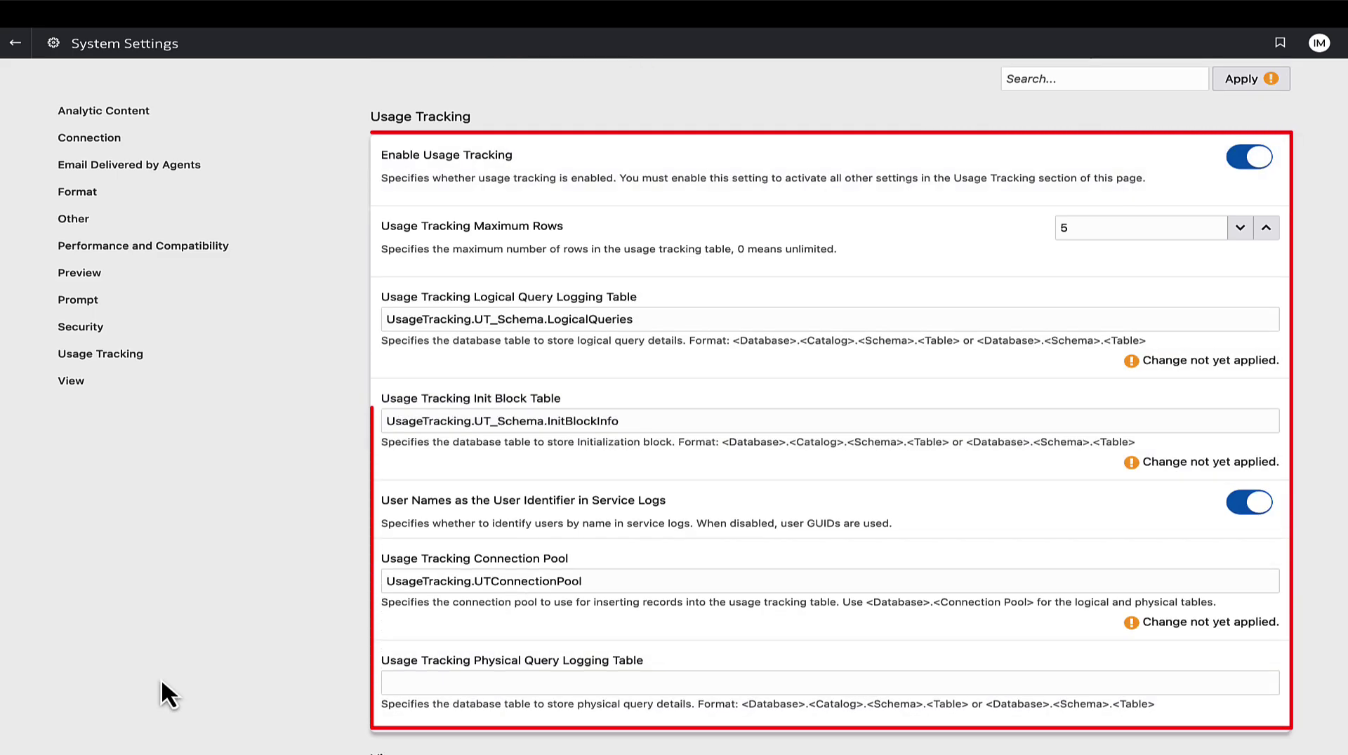
{"action": "type", "text": "UsageTracking.UT_Schema.PhysicalQueries"}
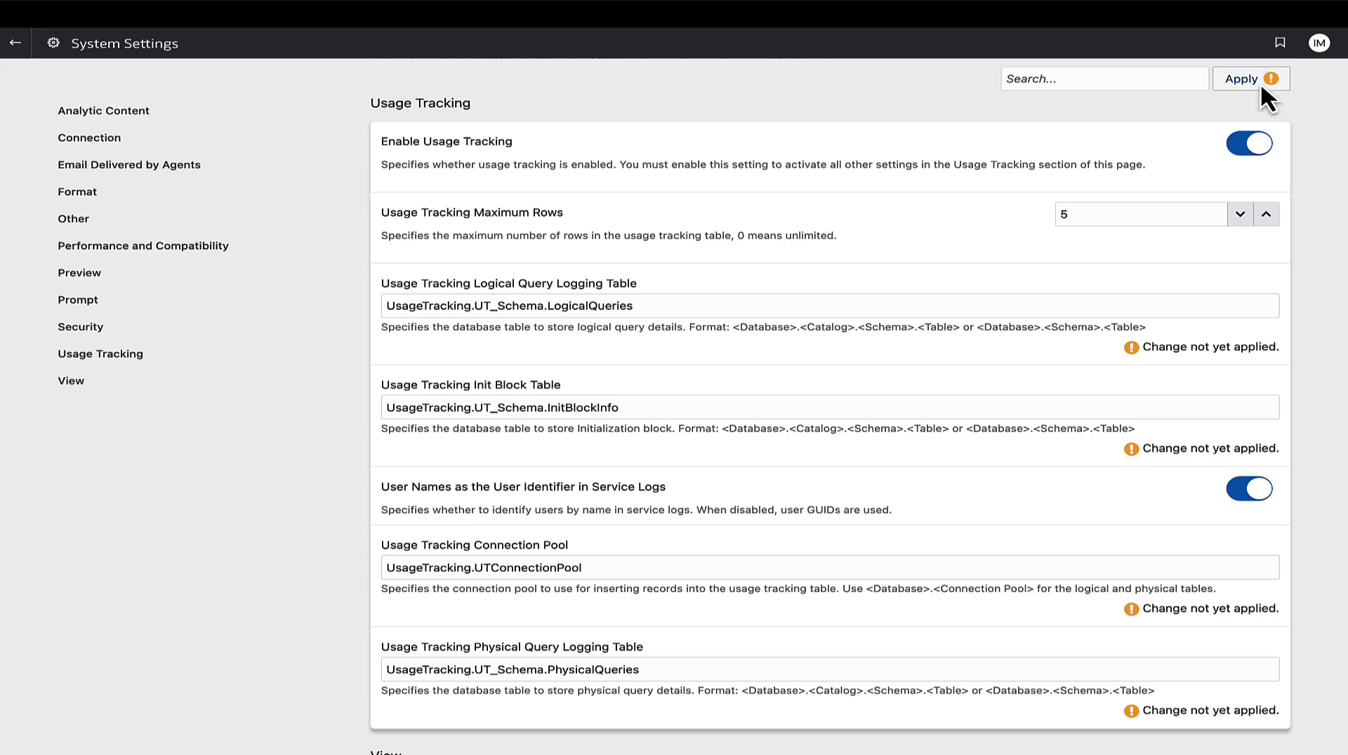
{"action": "left_click", "coordinate": [1261, 82]}
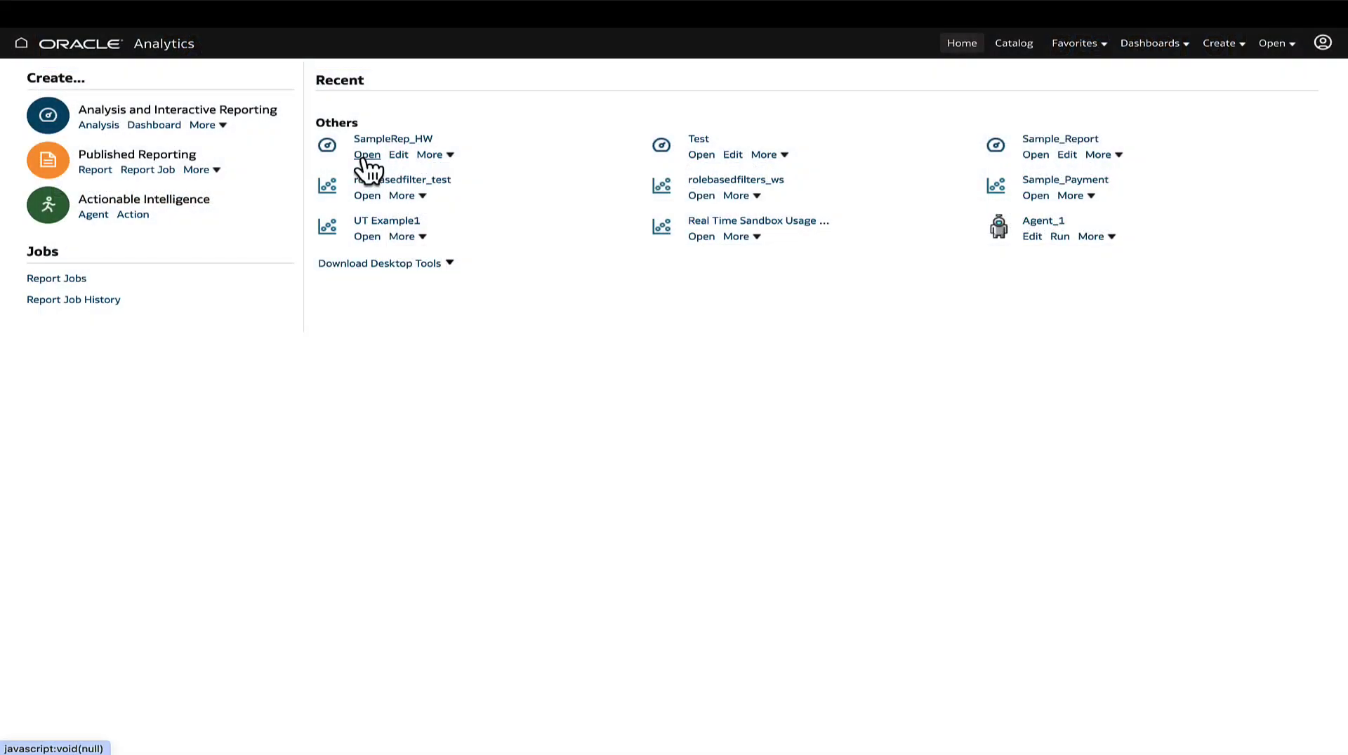
View the SampleRep_HW report, then start a new direct database request analysis
{"action": "left_click", "coordinate": [366, 155]}
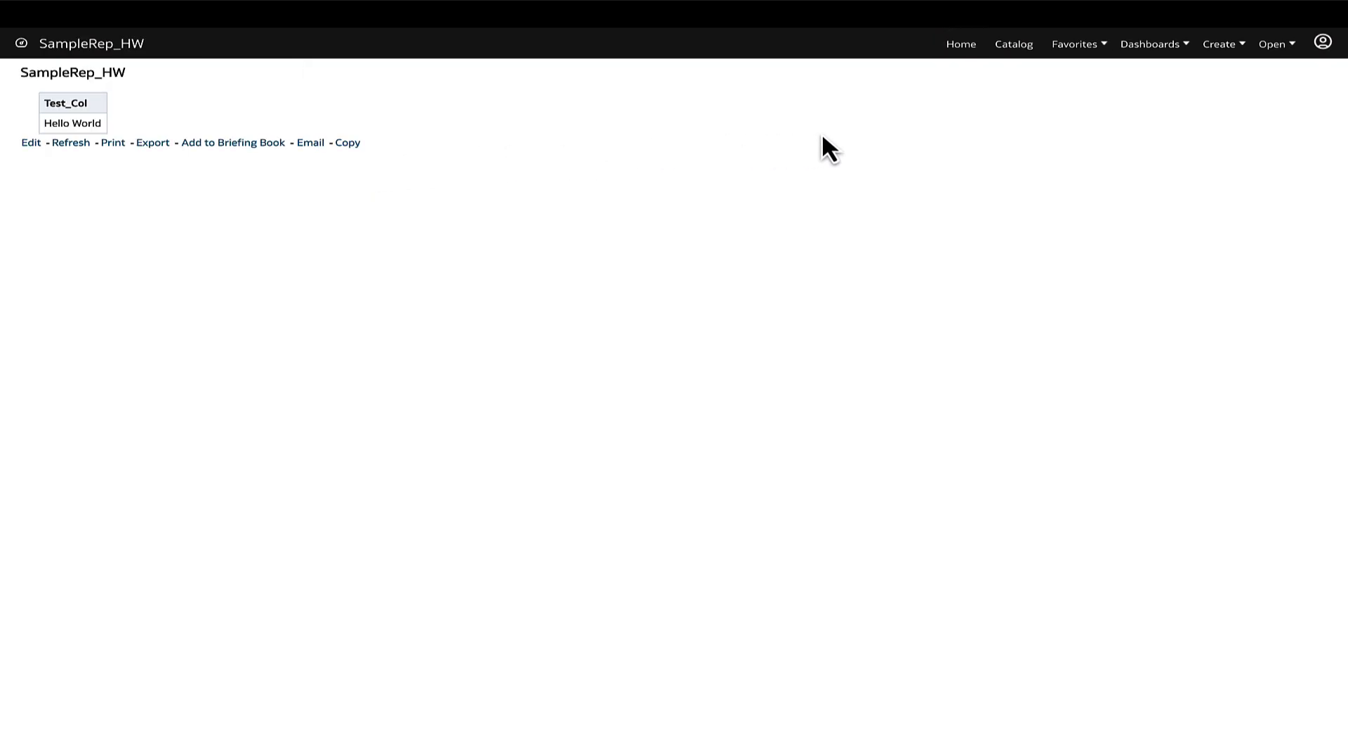
{"action": "left_click", "coordinate": [956, 49]}
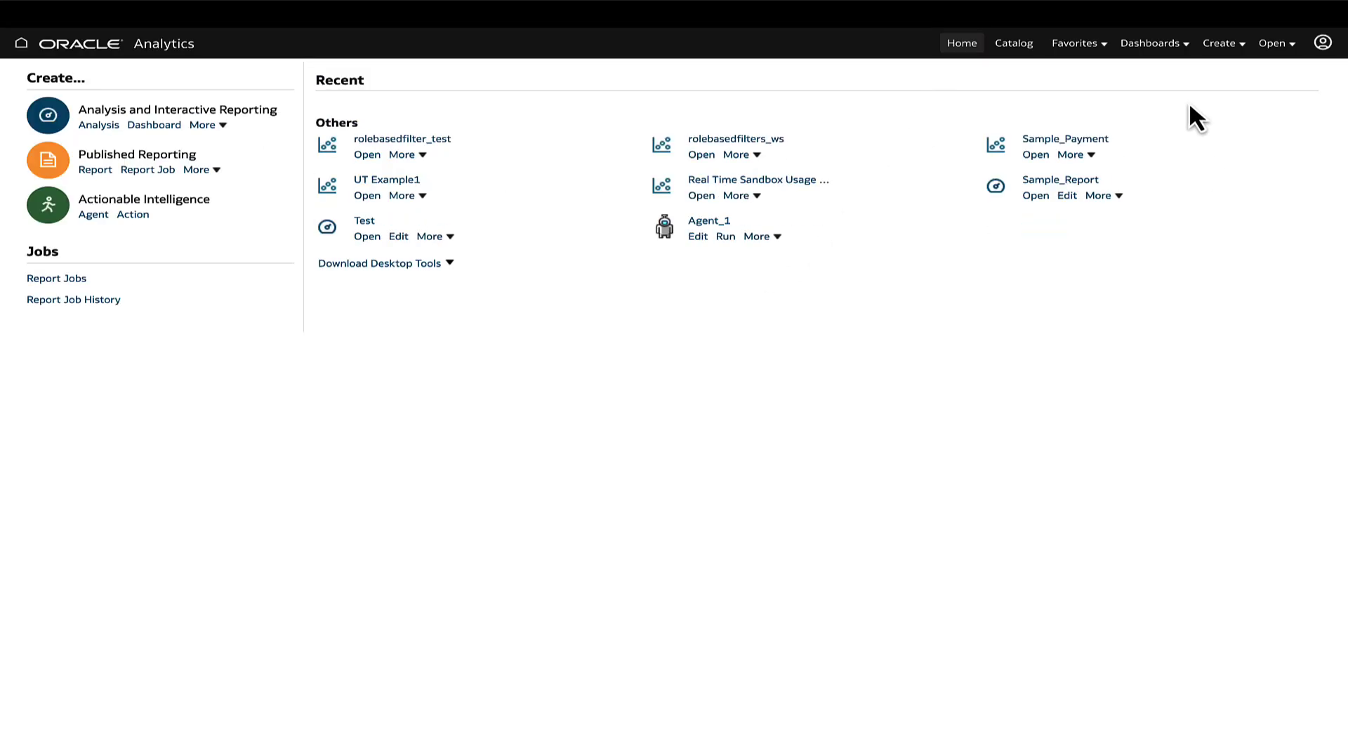
{"action": "left_click", "coordinate": [1222, 54]}
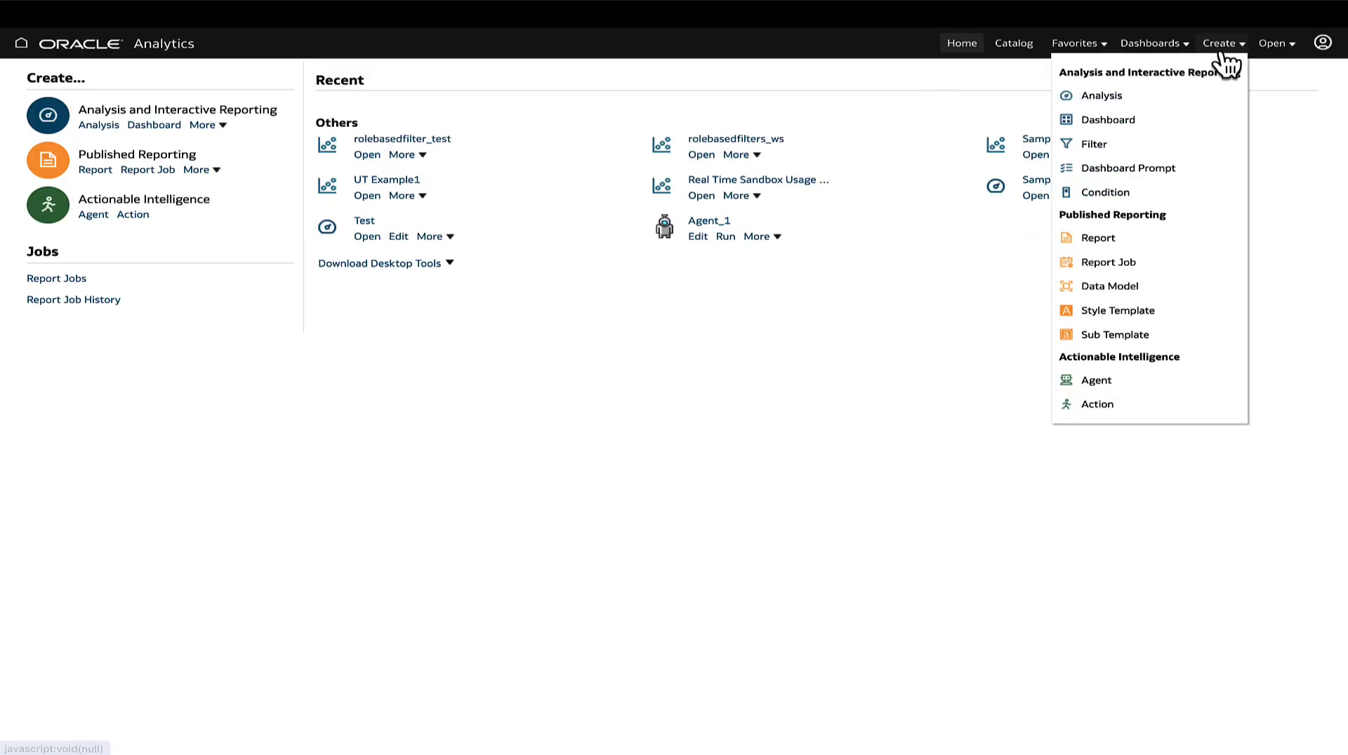
{"action": "left_click", "coordinate": [1112, 98]}
{"action": "left_click", "coordinate": [1170, 397]}
Query LogicalQueries through UTConnectionPool, validate the SQL, and view the results
{"action": "left_click", "coordinate": [533, 152]}
{"action": "type", "text": "\"UsageTracking\".\"UTConnectionPool\""}
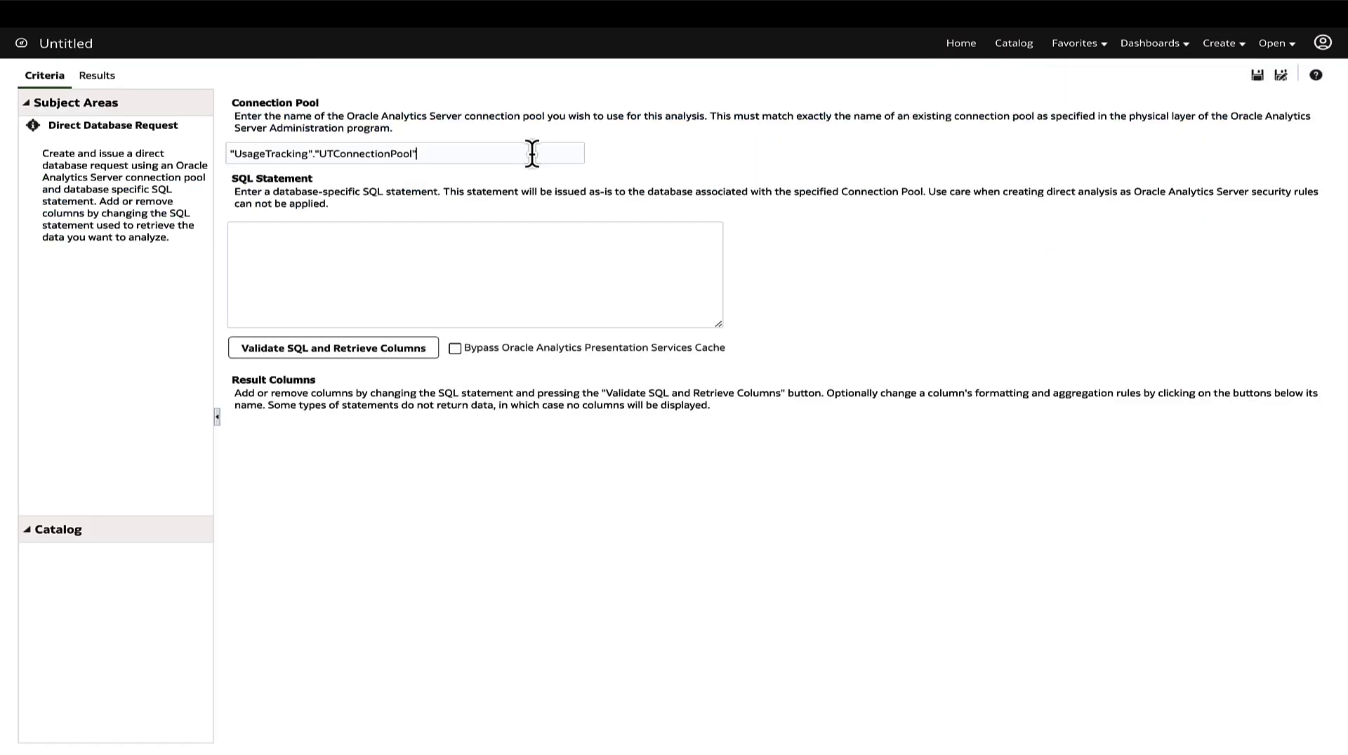
{"action": "key", "text": "Tab"}
{"action": "type", "text": "select * from LogicalQueries;"}
{"action": "left_click", "coordinate": [355, 346]}
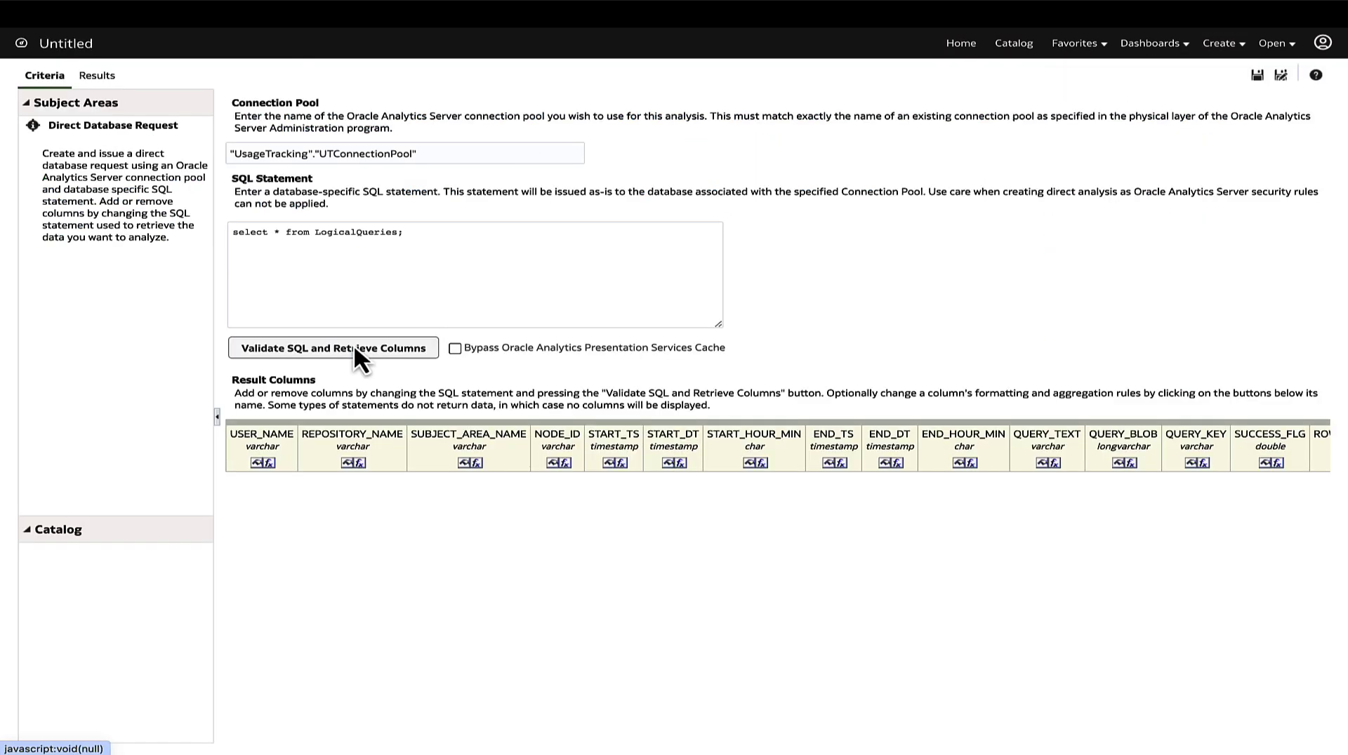
{"action": "left_click", "coordinate": [97, 75]}
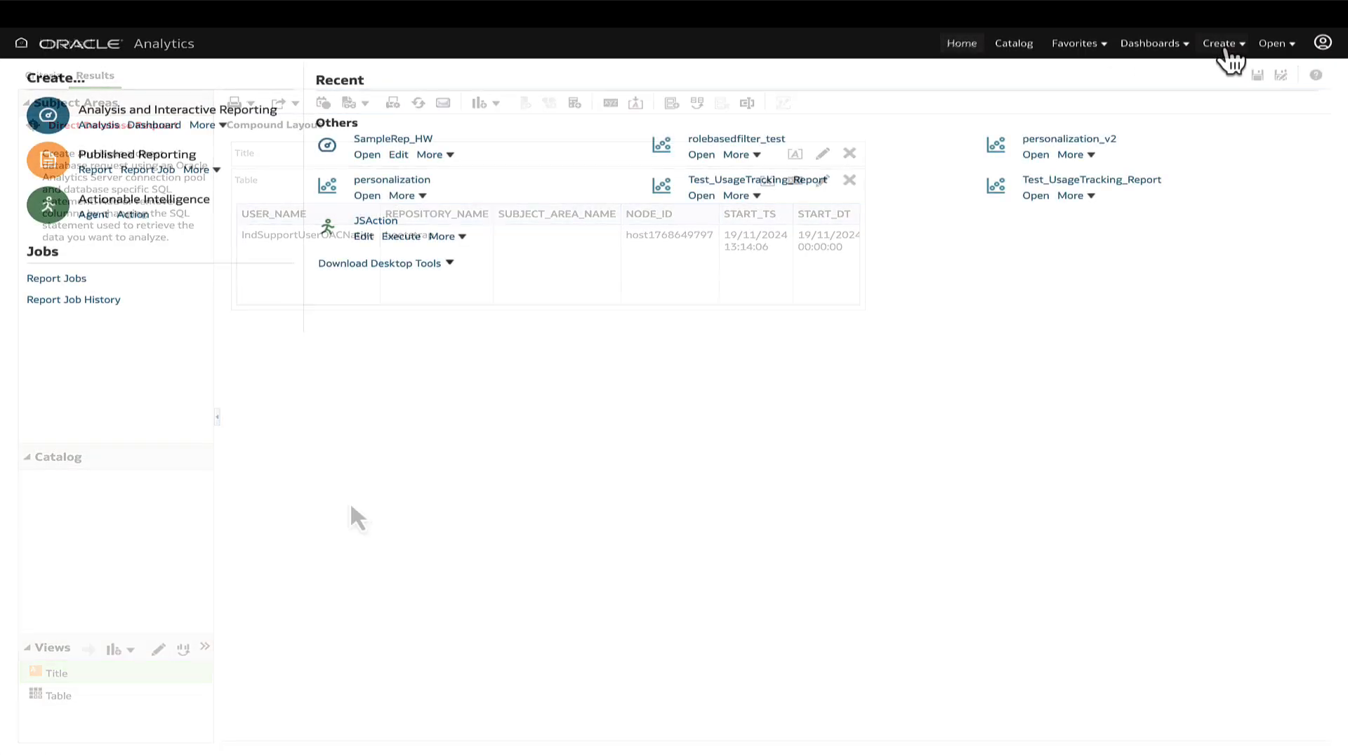
Start another direct database request on LogicalQueries and validate its SQL
{"action": "left_click", "coordinate": [1225, 45]}
{"action": "left_click", "coordinate": [1108, 100]}
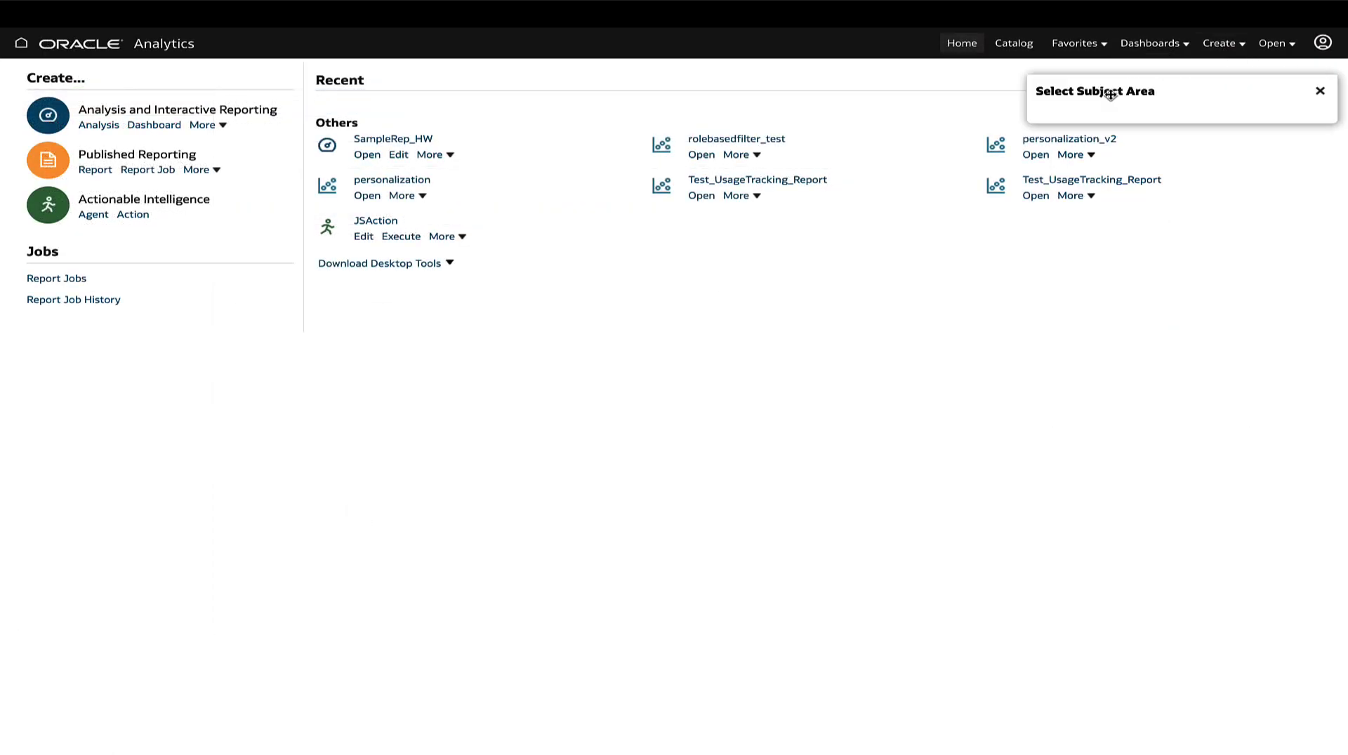
{"action": "left_click", "coordinate": [1133, 386]}
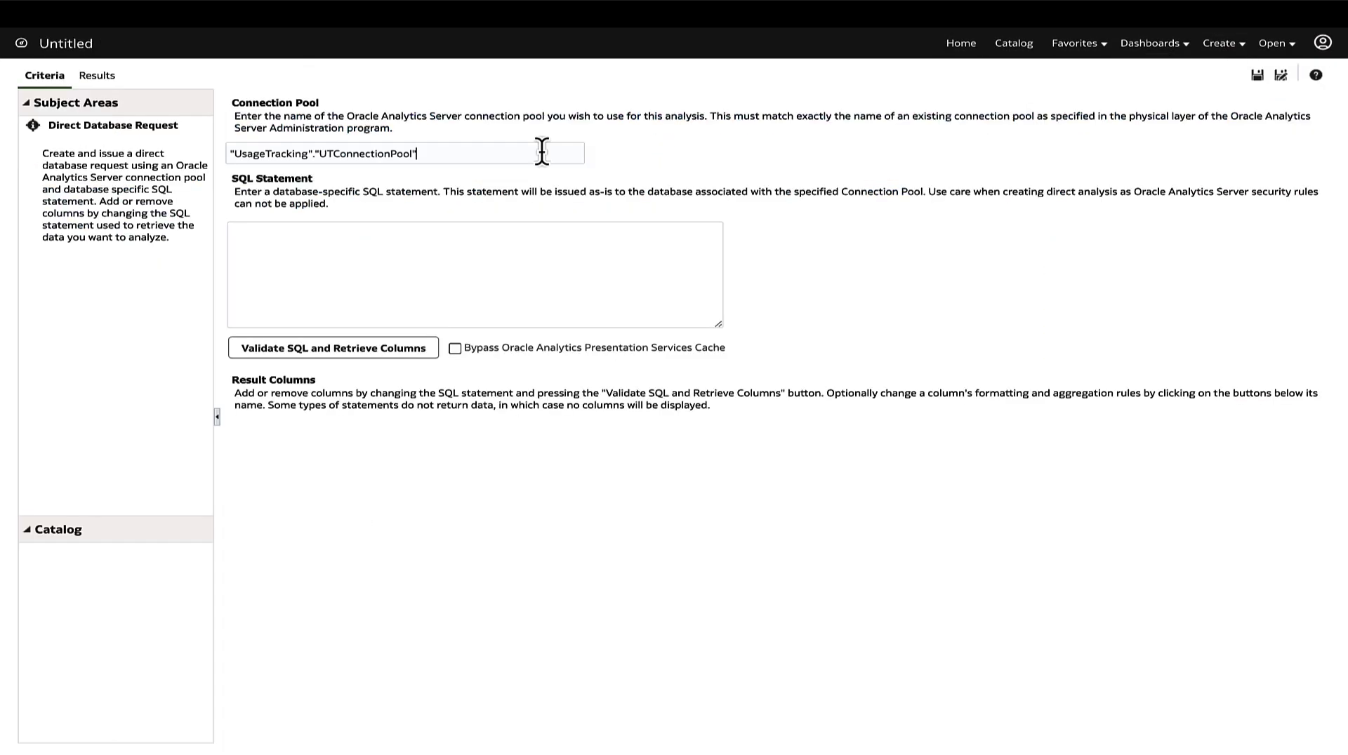
{"action": "left_click", "coordinate": [502, 252]}
{"action": "type", "text": "select * from LogicalQueries;"}
{"action": "left_click", "coordinate": [384, 350]}
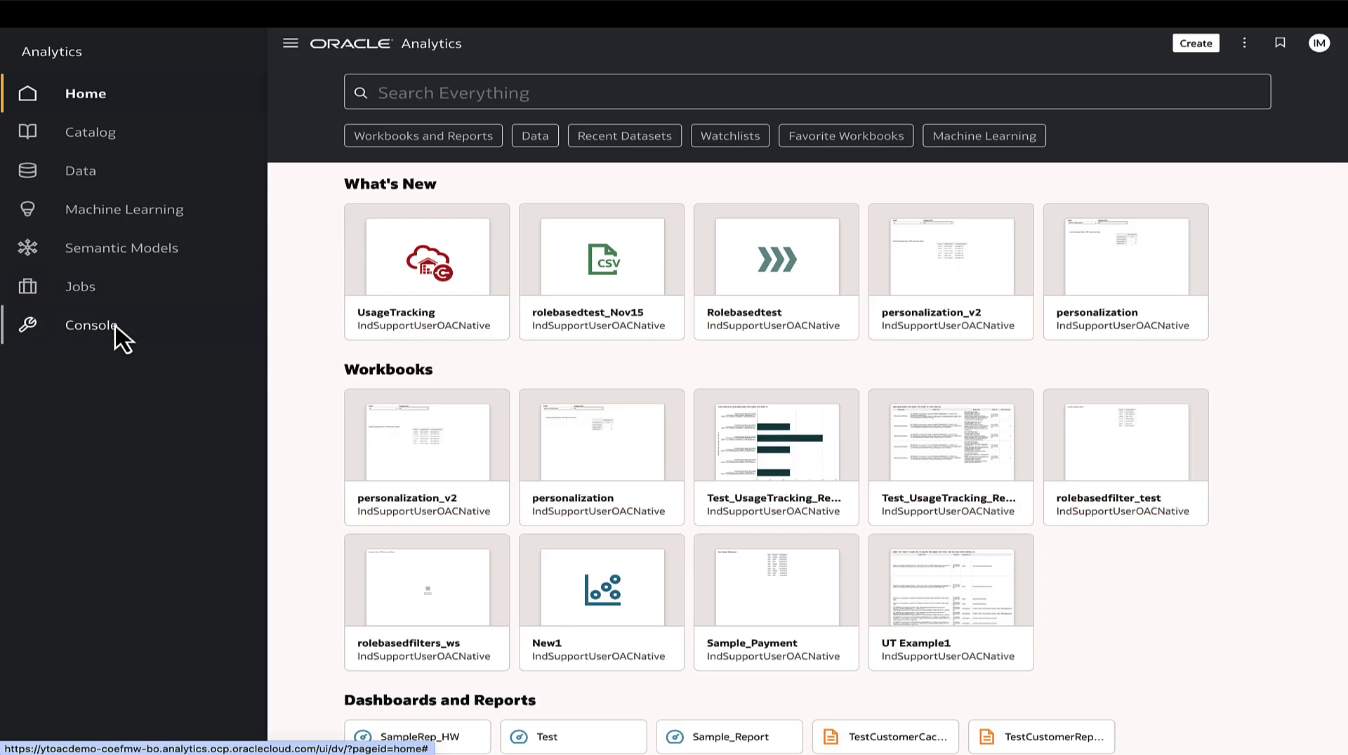
Reapply the Usage Tracking settings under Console > System Settings
{"action": "left_click", "coordinate": [119, 331]}
{"action": "left_click", "coordinate": [726, 640]}
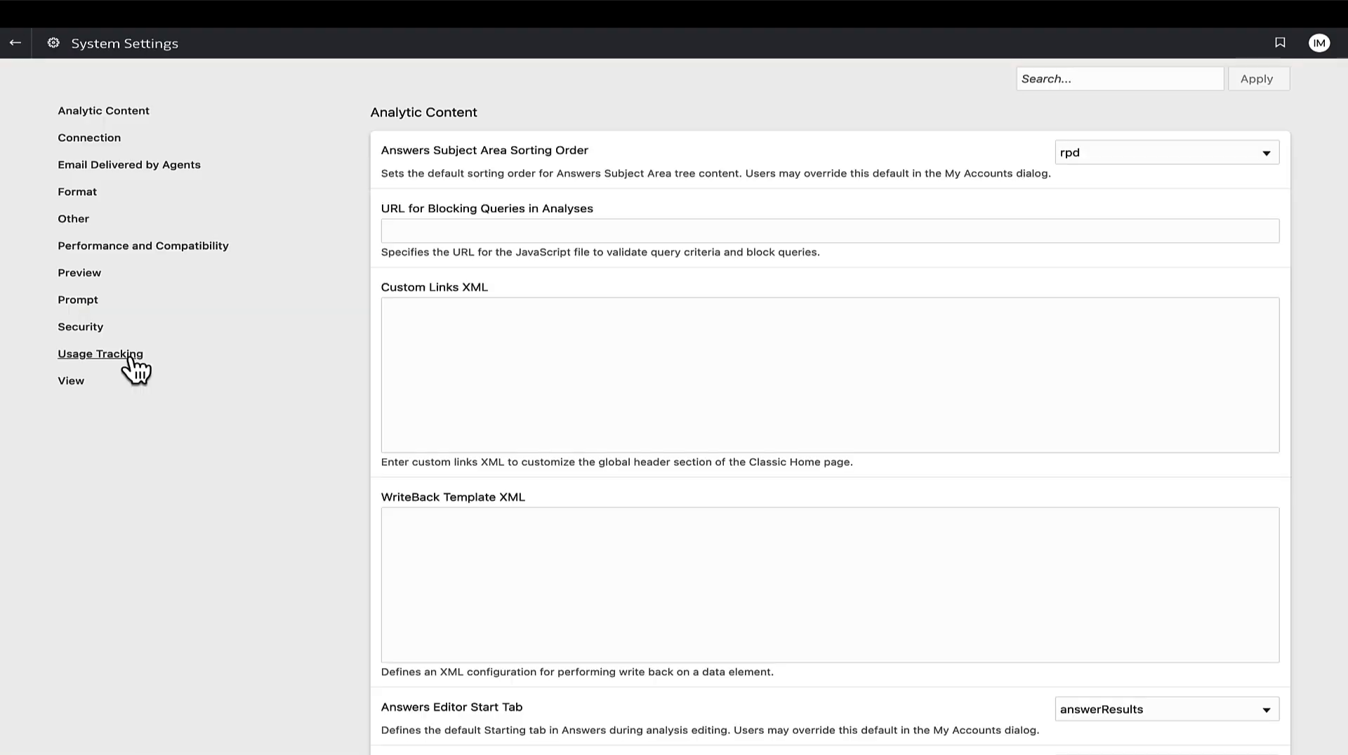
{"action": "left_click", "coordinate": [130, 358]}
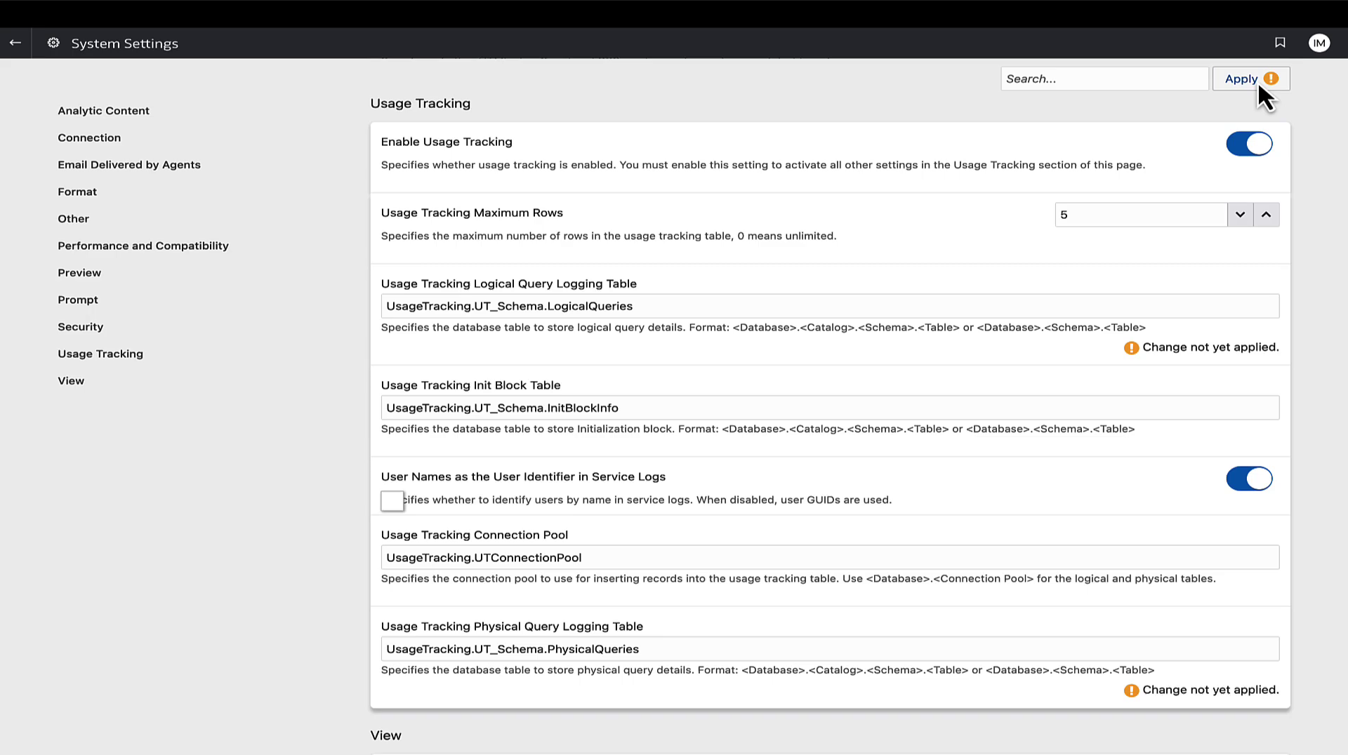
{"action": "left_click", "coordinate": [1257, 80]}
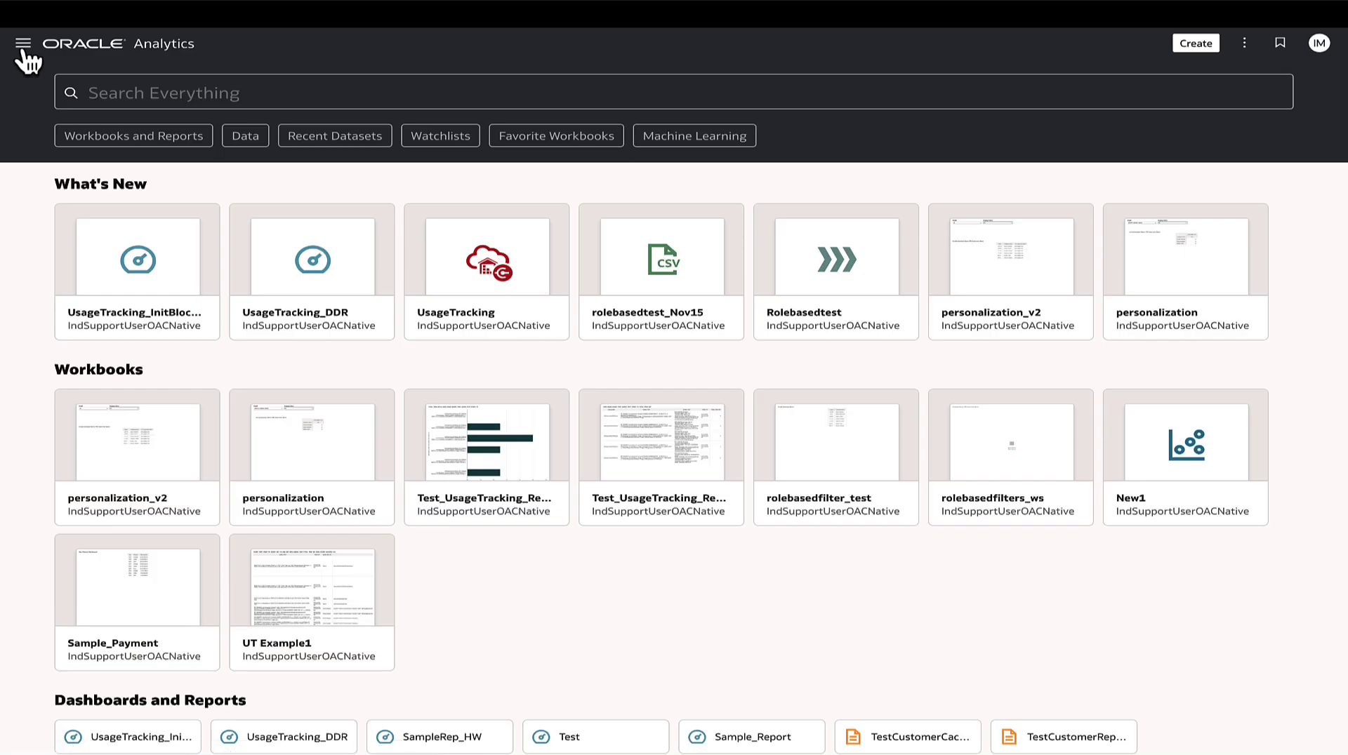
Update the UsageTracking connection with the wallet zip and password, then save and close it
{"action": "left_click", "coordinate": [23, 43]}
{"action": "left_click", "coordinate": [70, 172]}
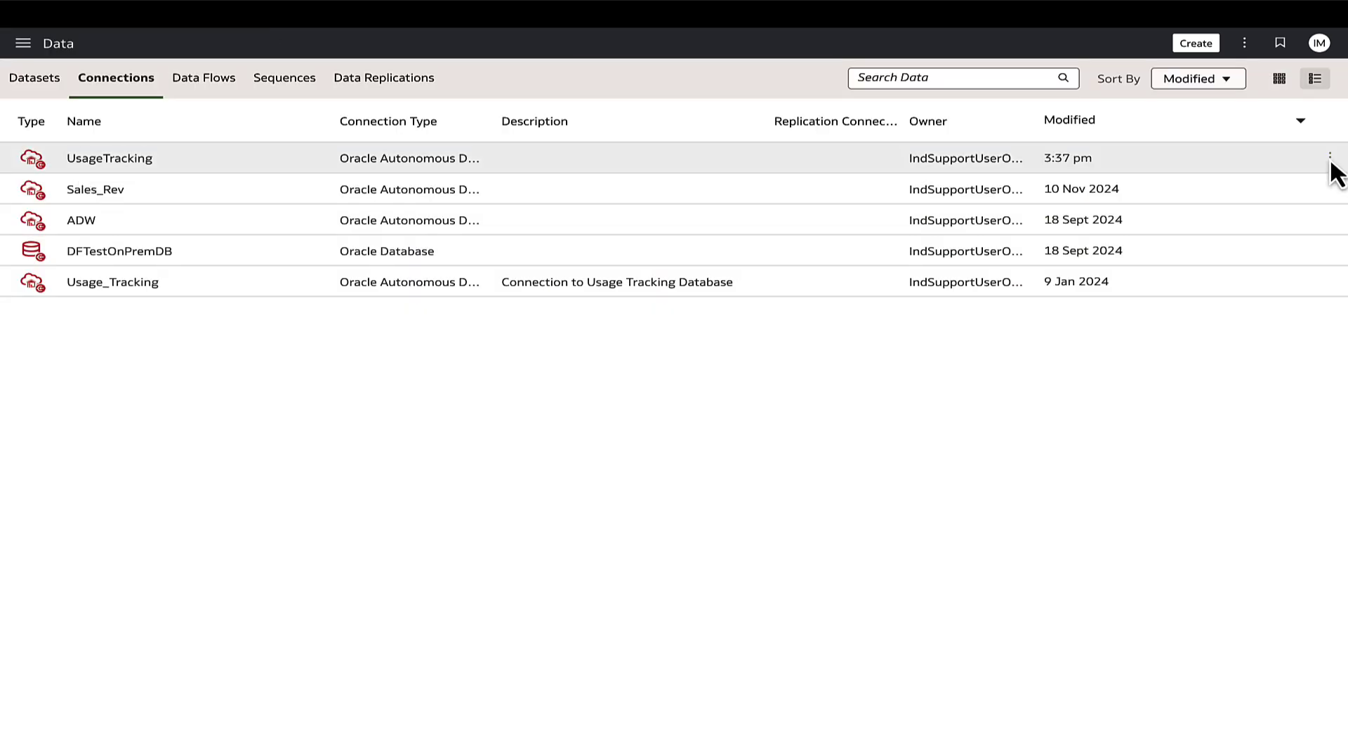
{"action": "left_click", "coordinate": [1329, 160]}
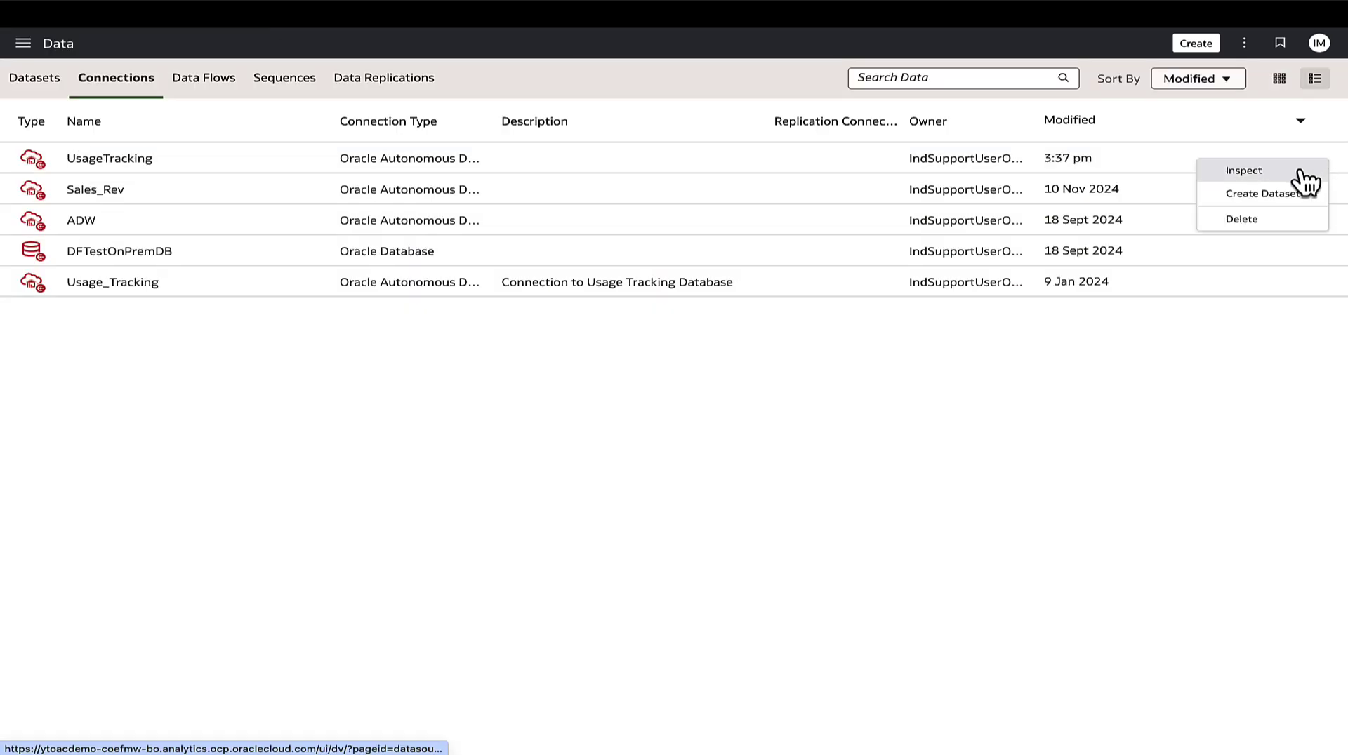
{"action": "left_click", "coordinate": [1300, 172]}
{"action": "left_click", "coordinate": [961, 391]}
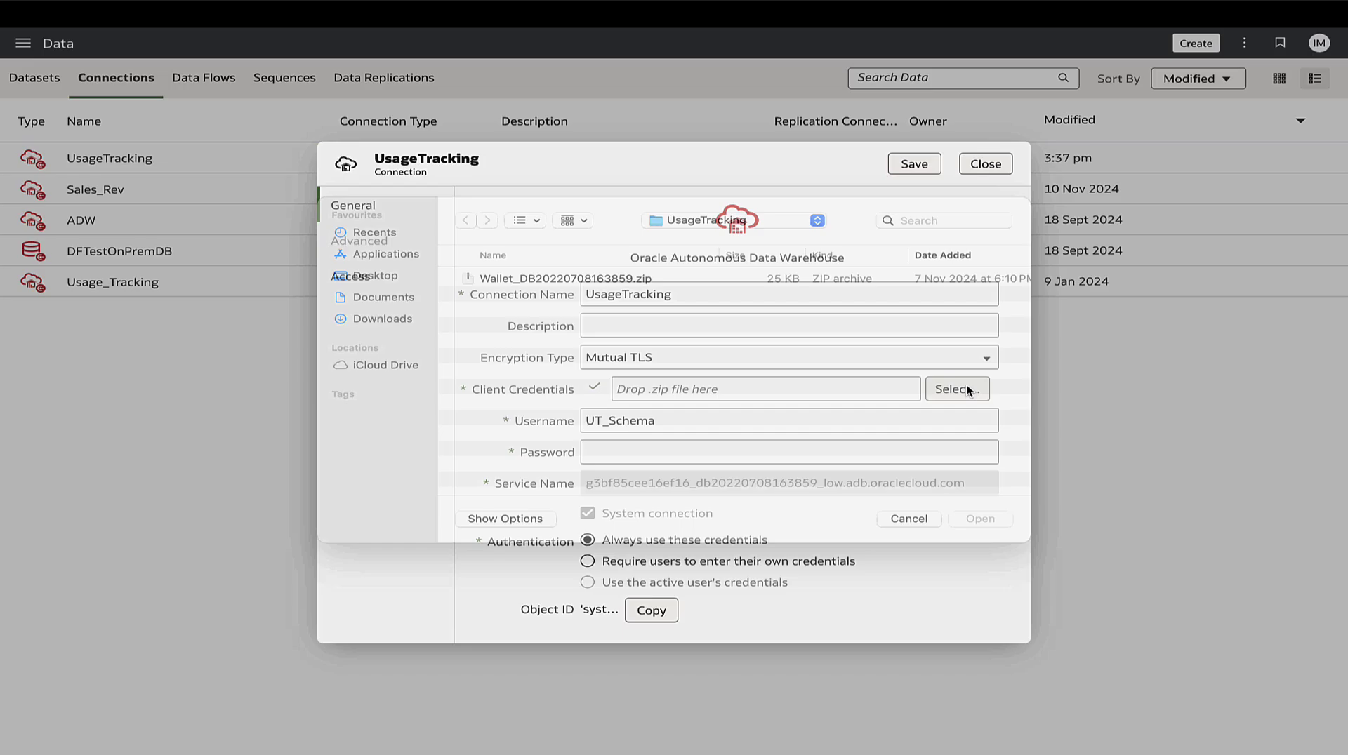
{"action": "double_click", "coordinate": [598, 300]}
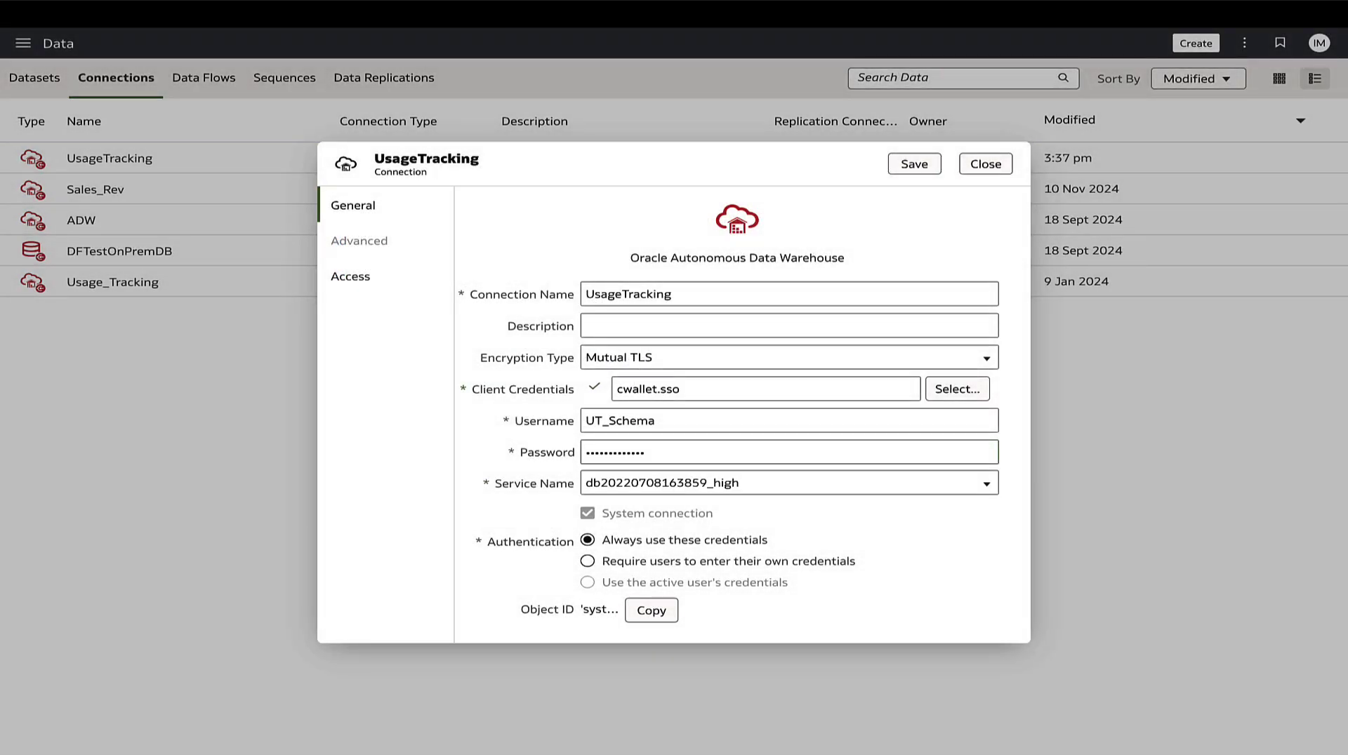
{"action": "type", "text": "•"}
{"action": "left_click", "coordinate": [914, 164]}
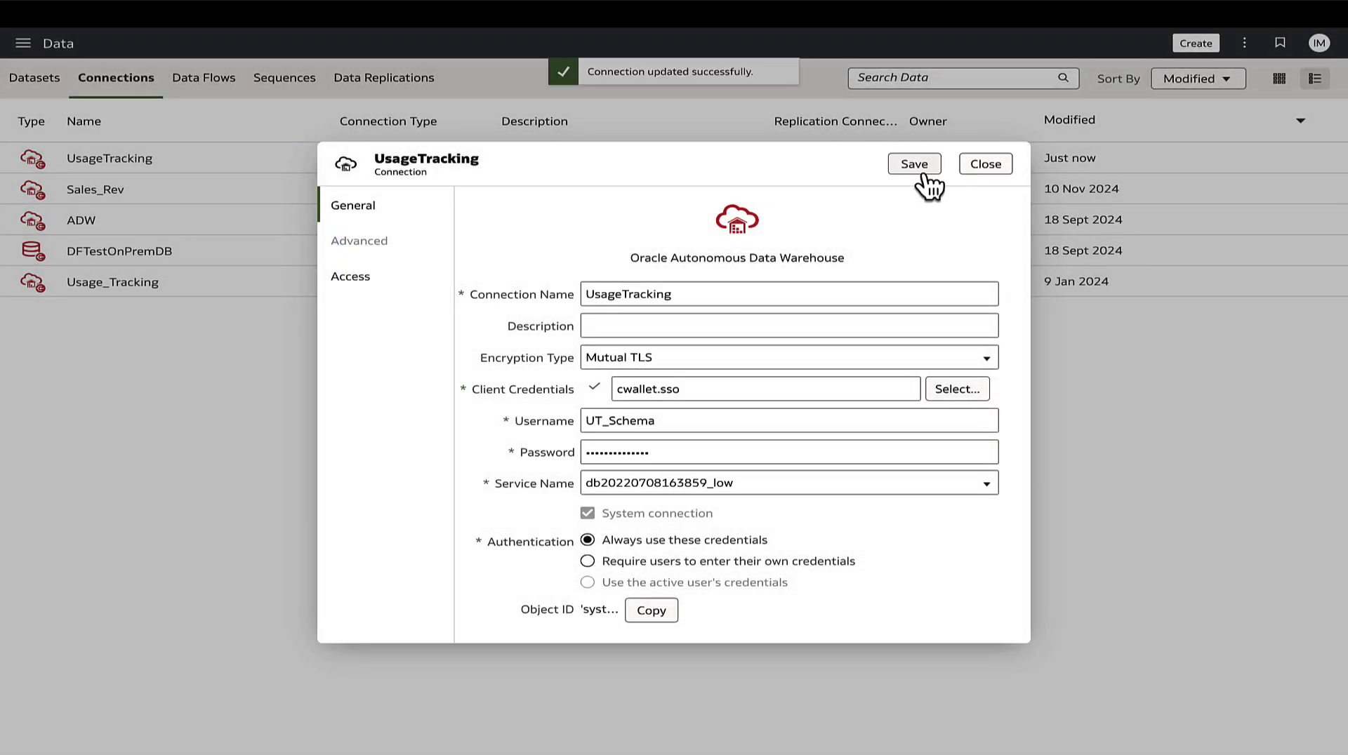
{"action": "left_click", "coordinate": [986, 163]}
In SemanticModel_UT's UsageTracking database, add a table from the connection and expand UT_SCHEMA
{"action": "left_click", "coordinate": [23, 43]}
{"action": "left_click", "coordinate": [121, 247]}
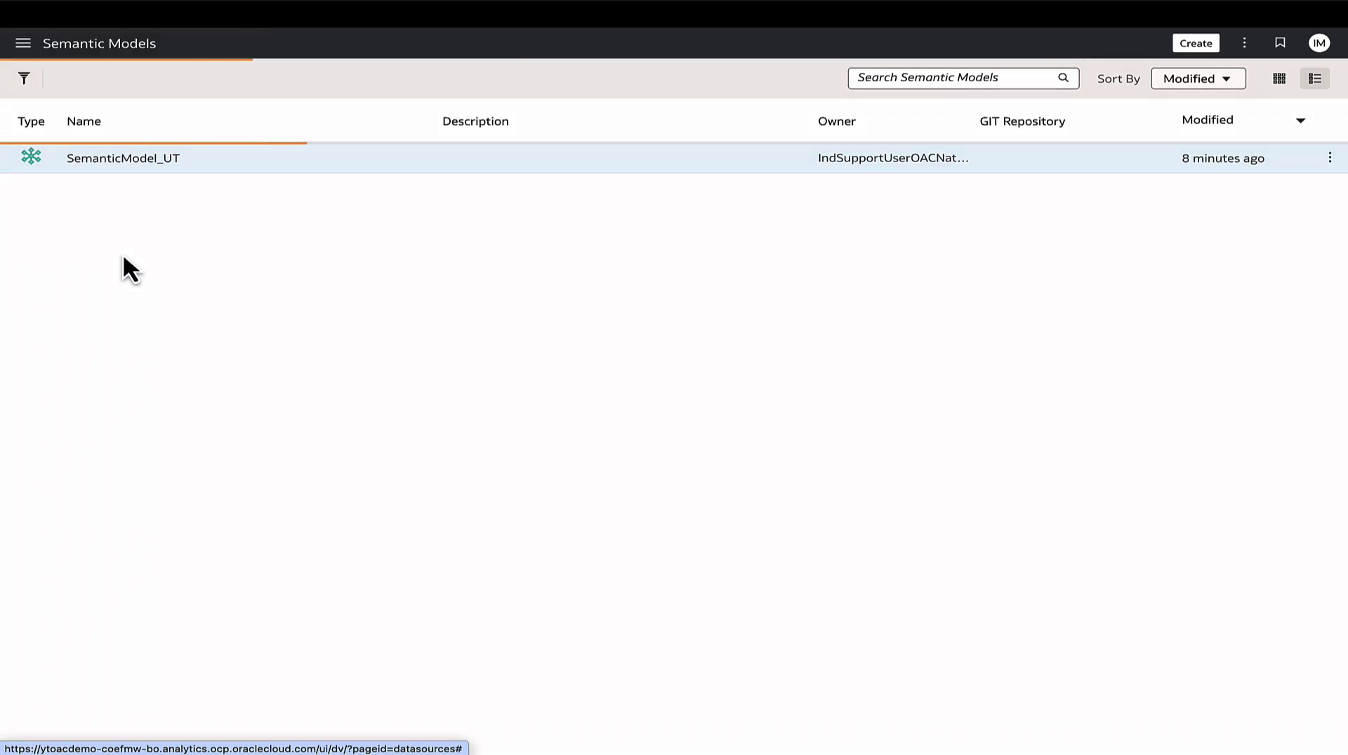
{"action": "left_click", "coordinate": [167, 159]}
{"action": "left_click", "coordinate": [56, 72]}
{"action": "double_click", "coordinate": [74, 166]}
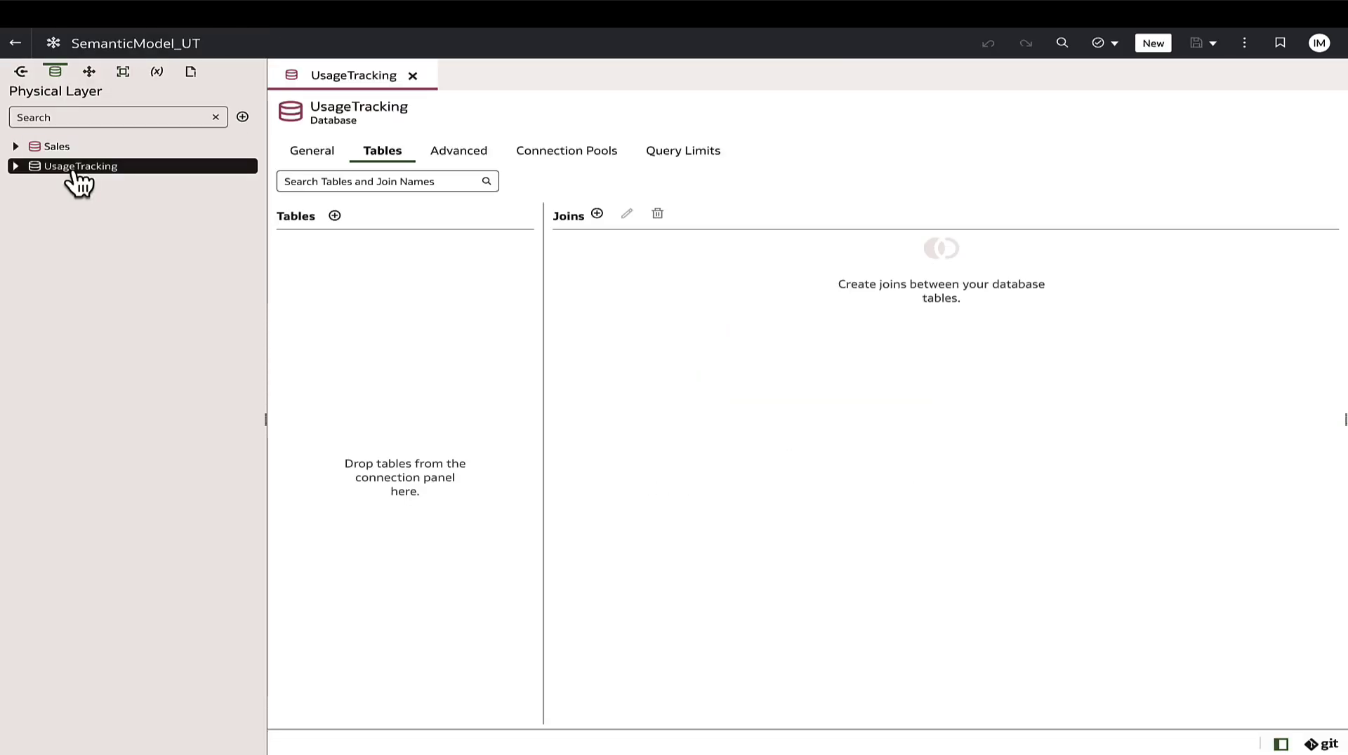
{"action": "left_click", "coordinate": [335, 217]}
{"action": "left_click", "coordinate": [385, 226]}
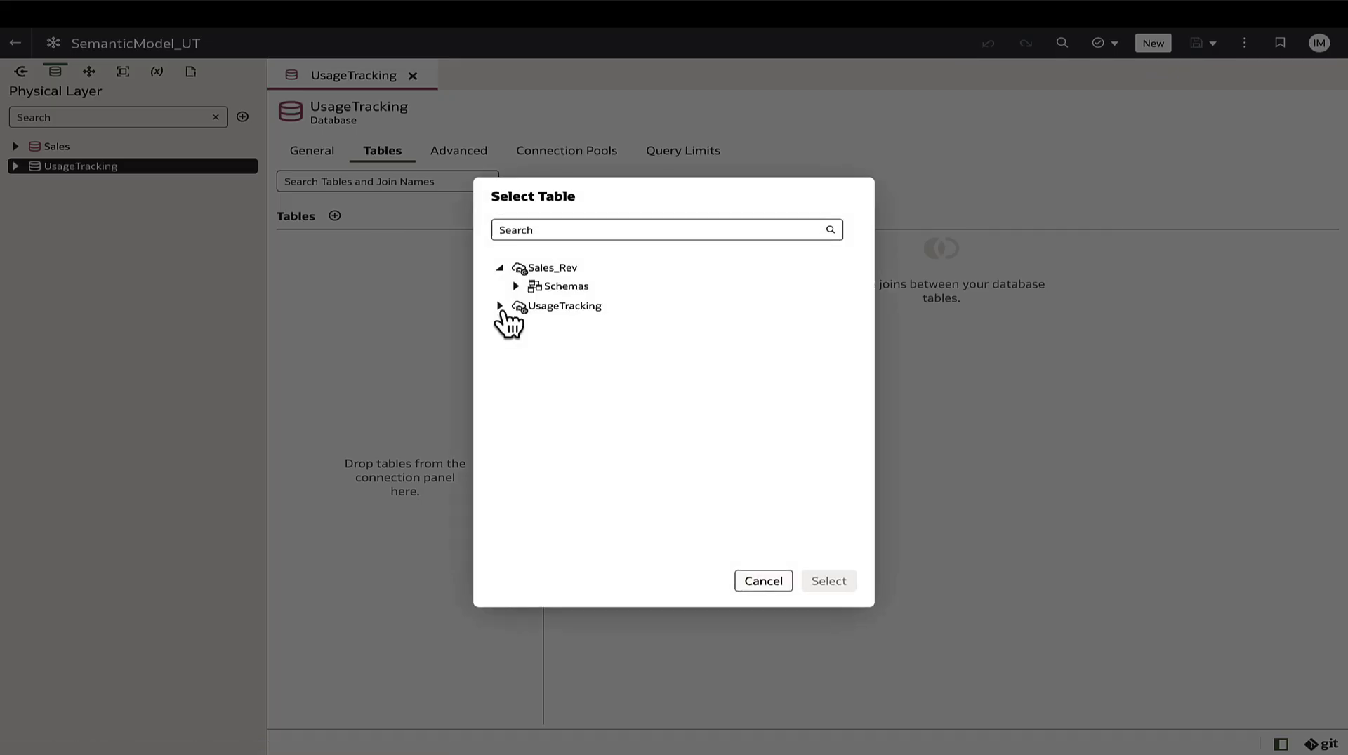
{"action": "left_click", "coordinate": [507, 310]}
{"action": "left_click", "coordinate": [523, 328]}
{"action": "scroll", "coordinate": [532, 456], "scroll_direction": "down", "scroll_amount": 2}
{"action": "left_click", "coordinate": [532, 526]}
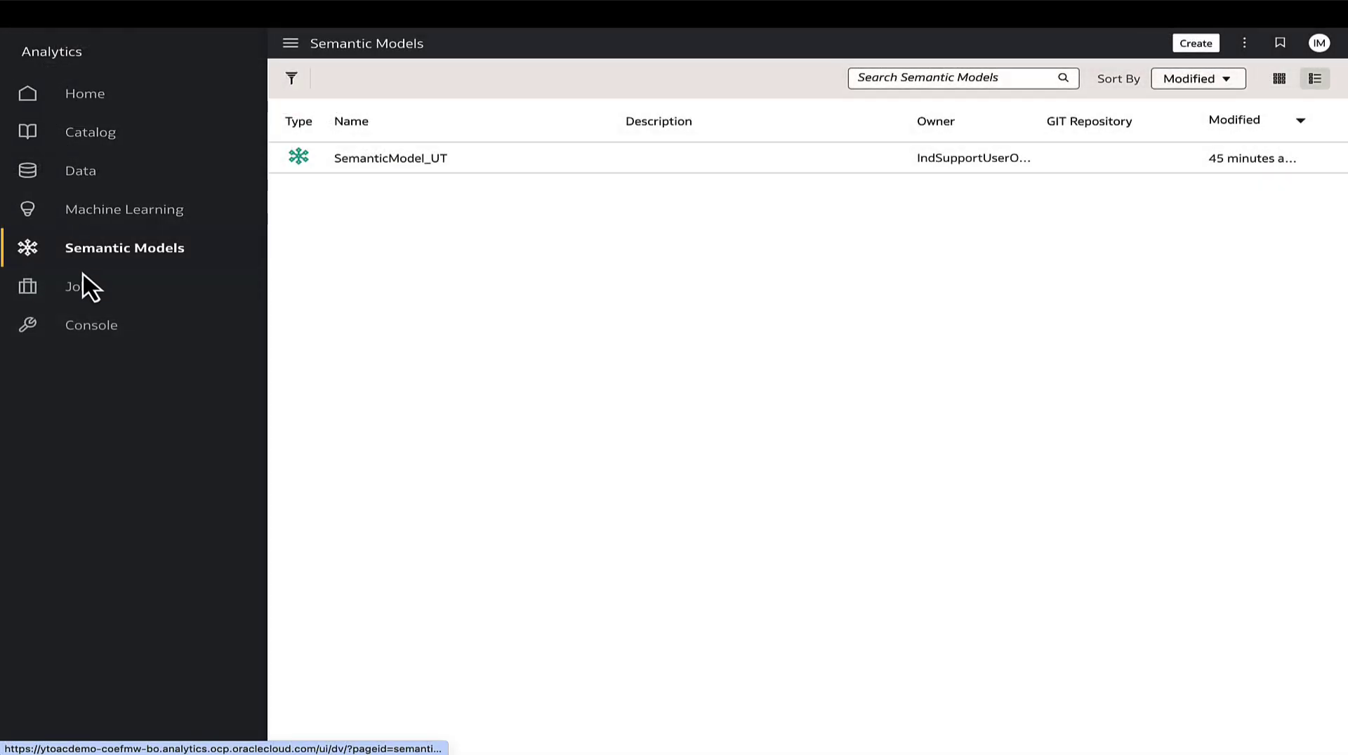
Change Usage Tracking Maximum Rows from 5 to 10000 in System Settings
{"action": "left_click", "coordinate": [99, 329]}
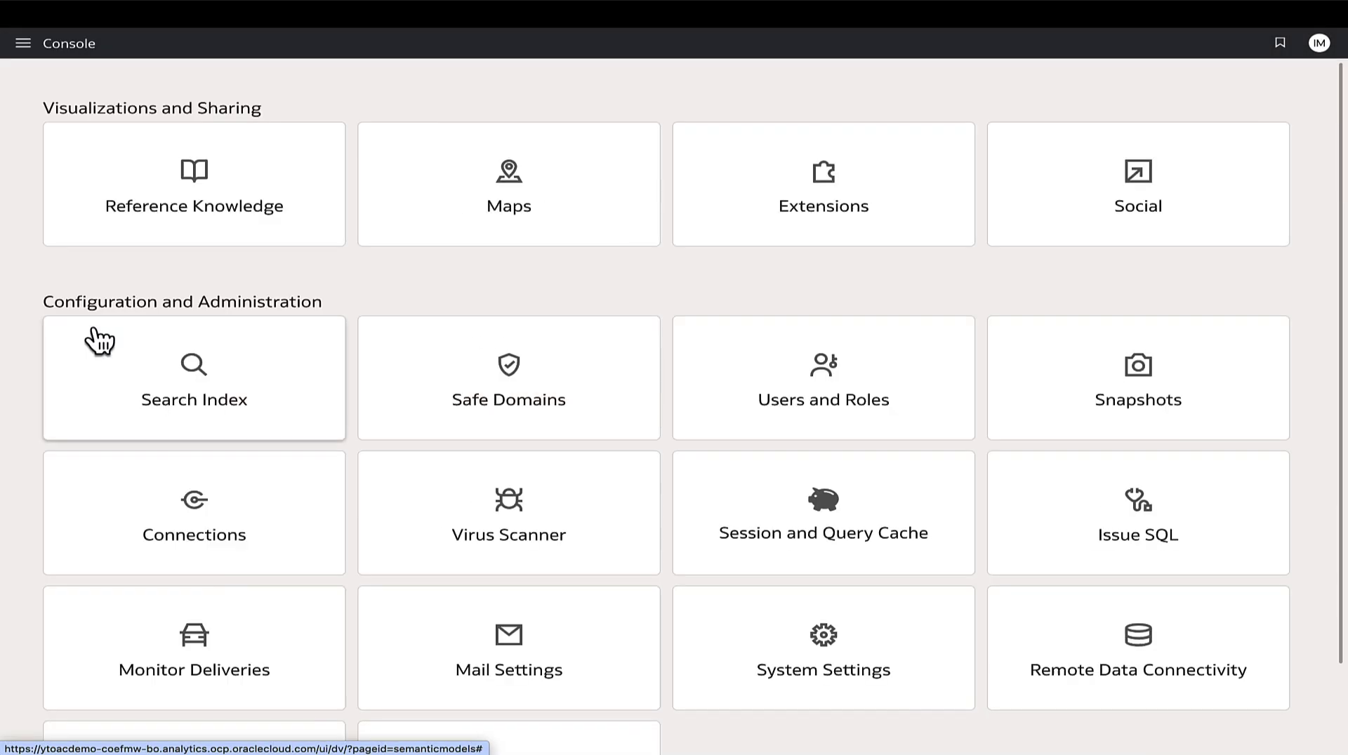
{"action": "left_click", "coordinate": [776, 626]}
{"action": "left_click", "coordinate": [112, 358]}
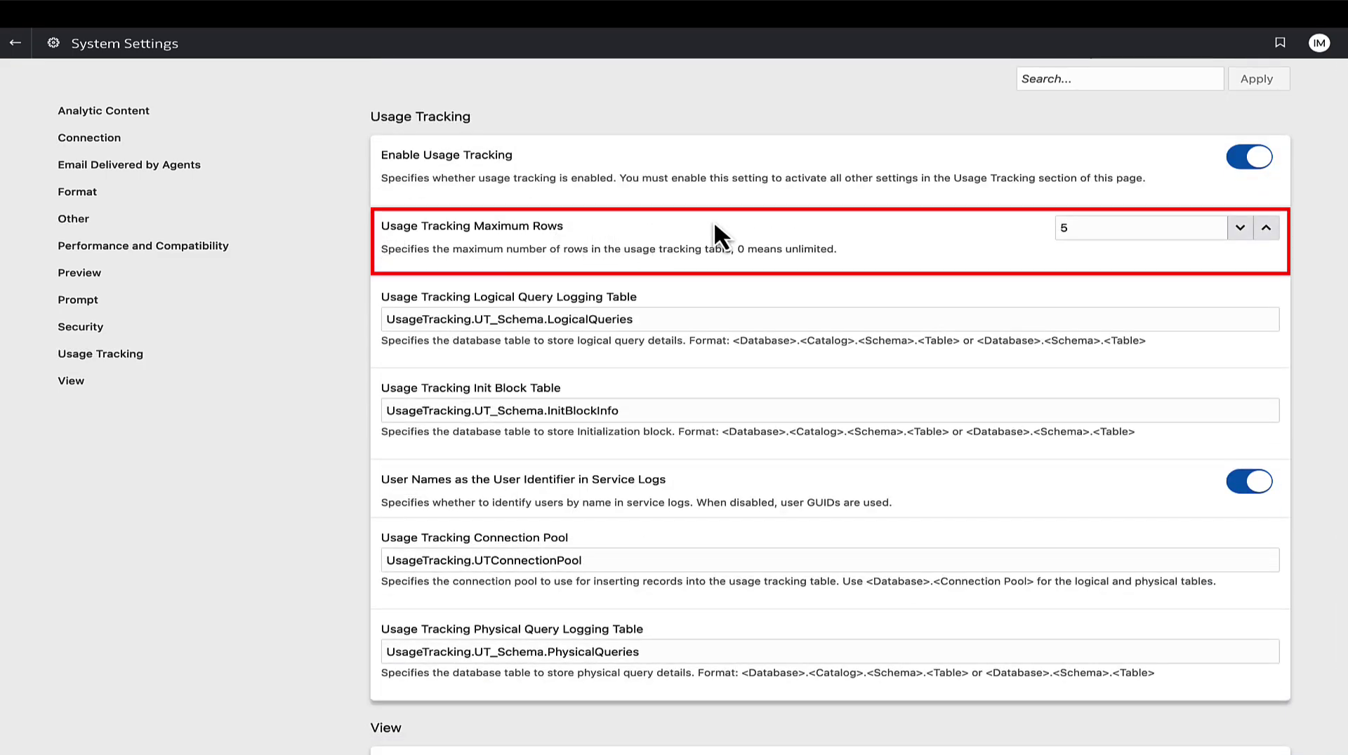
{"action": "left_click", "coordinate": [1076, 229]}
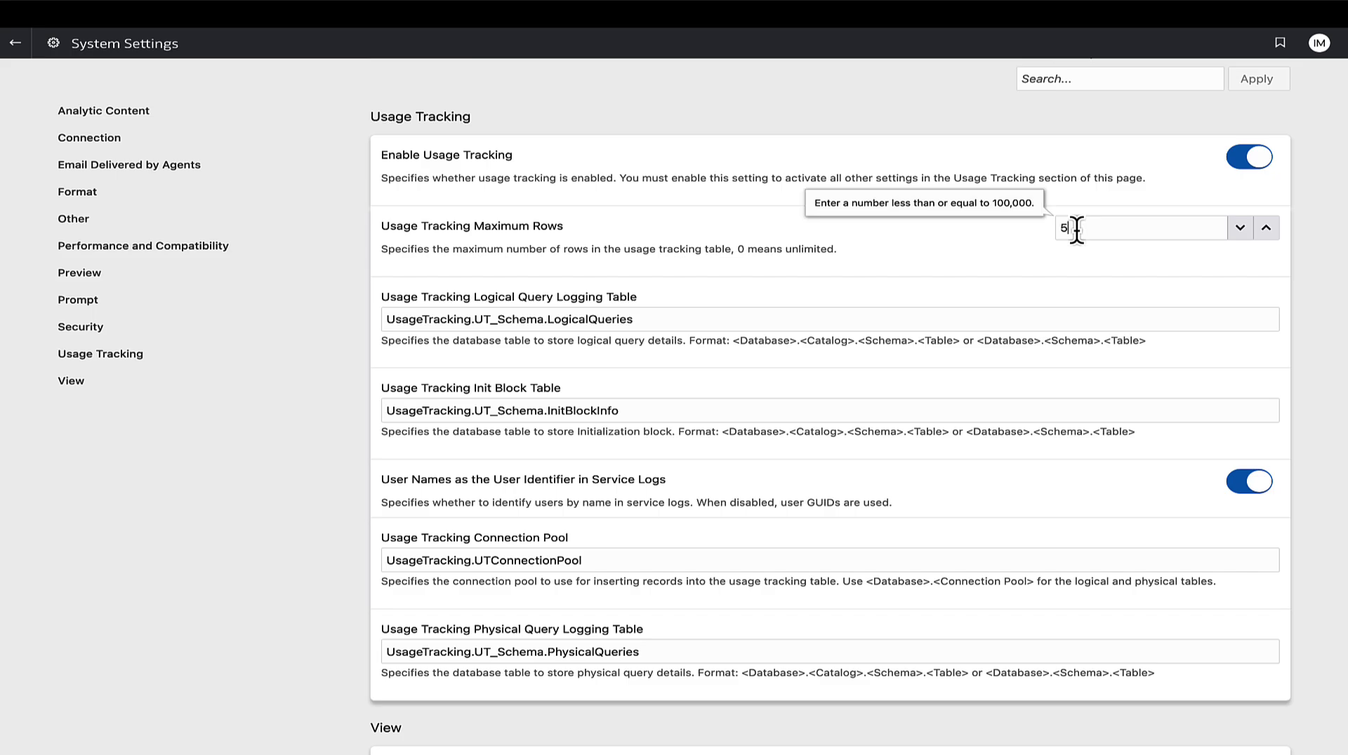
{"action": "key", "text": "BackSpace"}
{"action": "type", "text": "10000"}
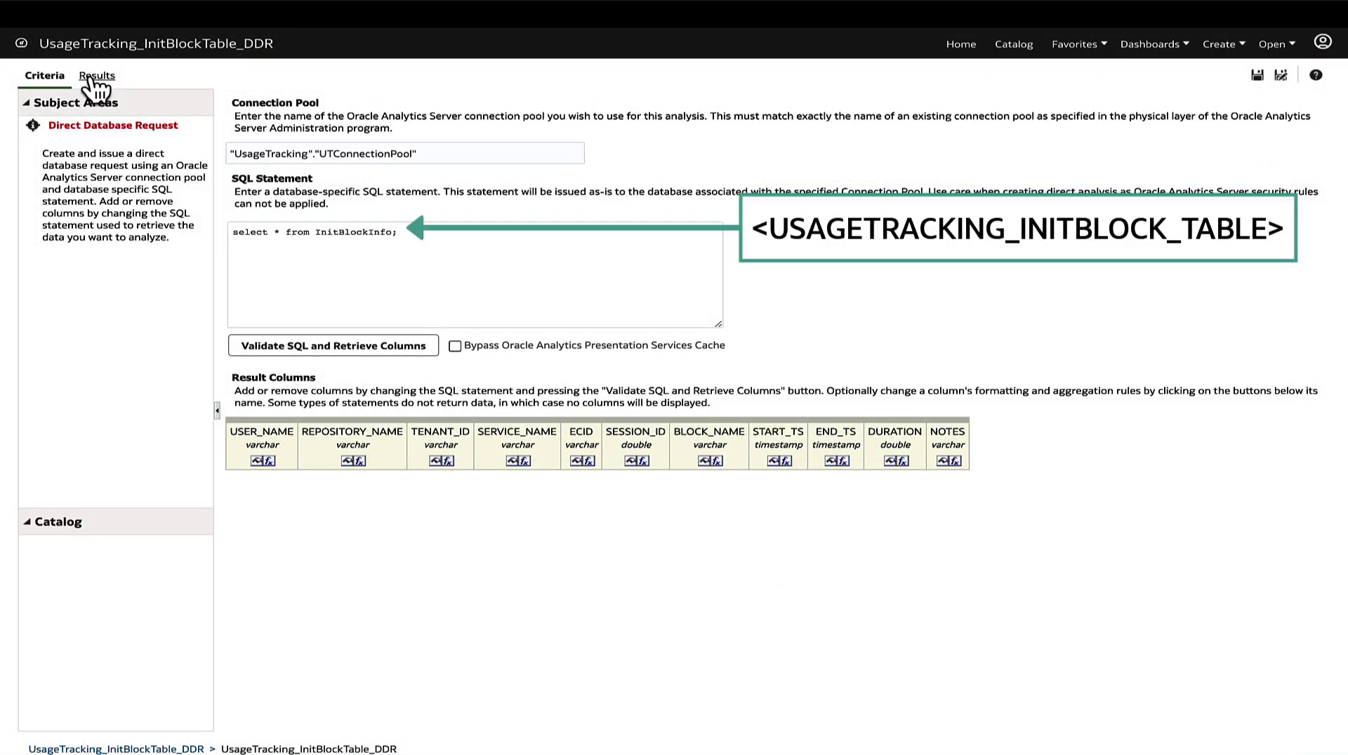
Show the InitBlockInfo request results listing the session sign-on and sign-off entries
{"action": "left_click", "coordinate": [95, 77]}
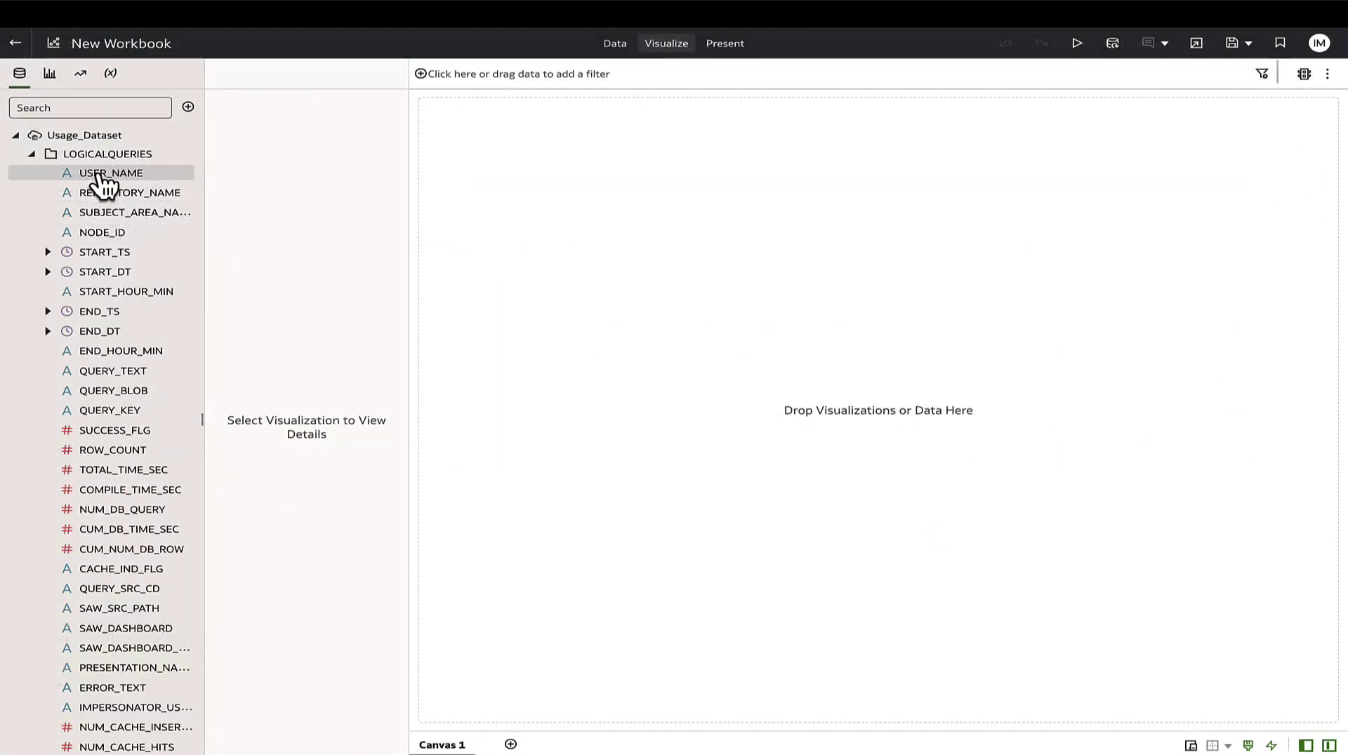
Build a Combo chart of USER_NAME, logical QUERY_TEXT, TOTAL_TIME_SEC, physical QUERY_TEXT and TIME_SEC
{"action": "double_click", "coordinate": [109, 173]}
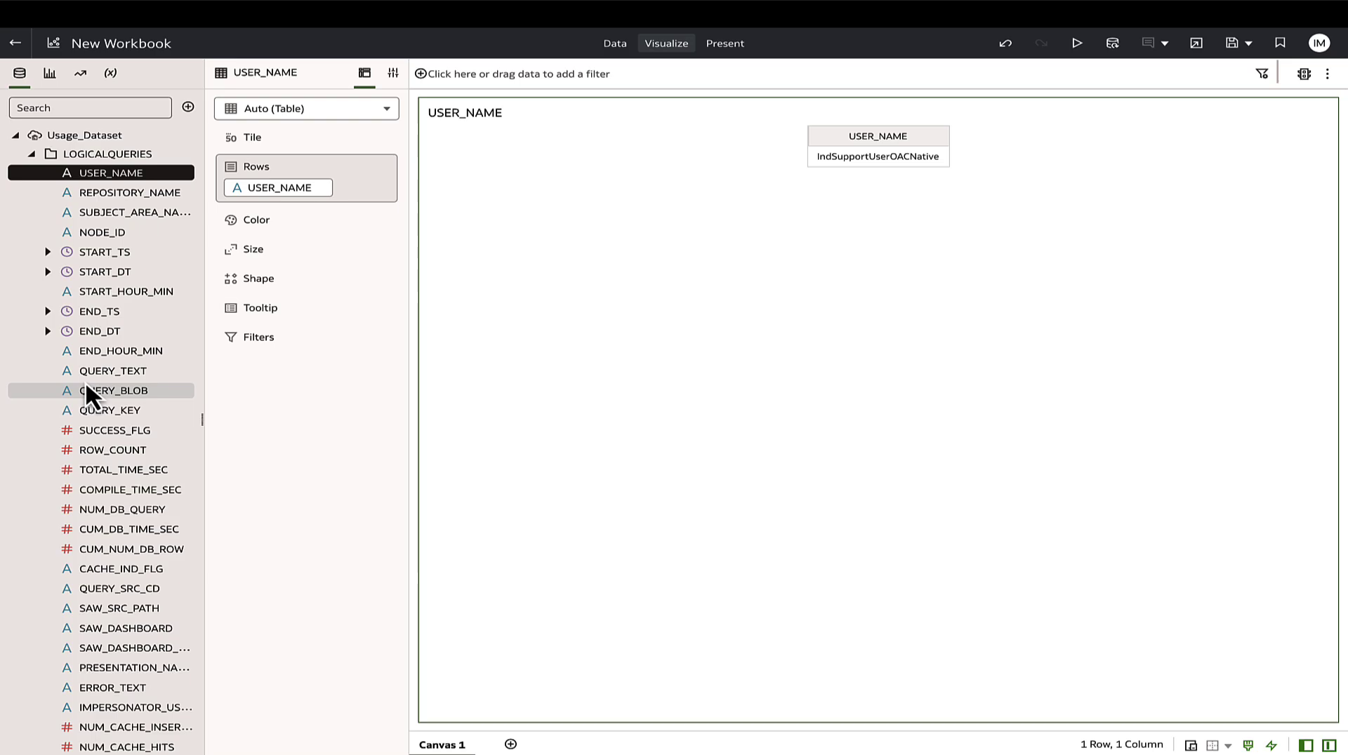
{"action": "double_click", "coordinate": [120, 375]}
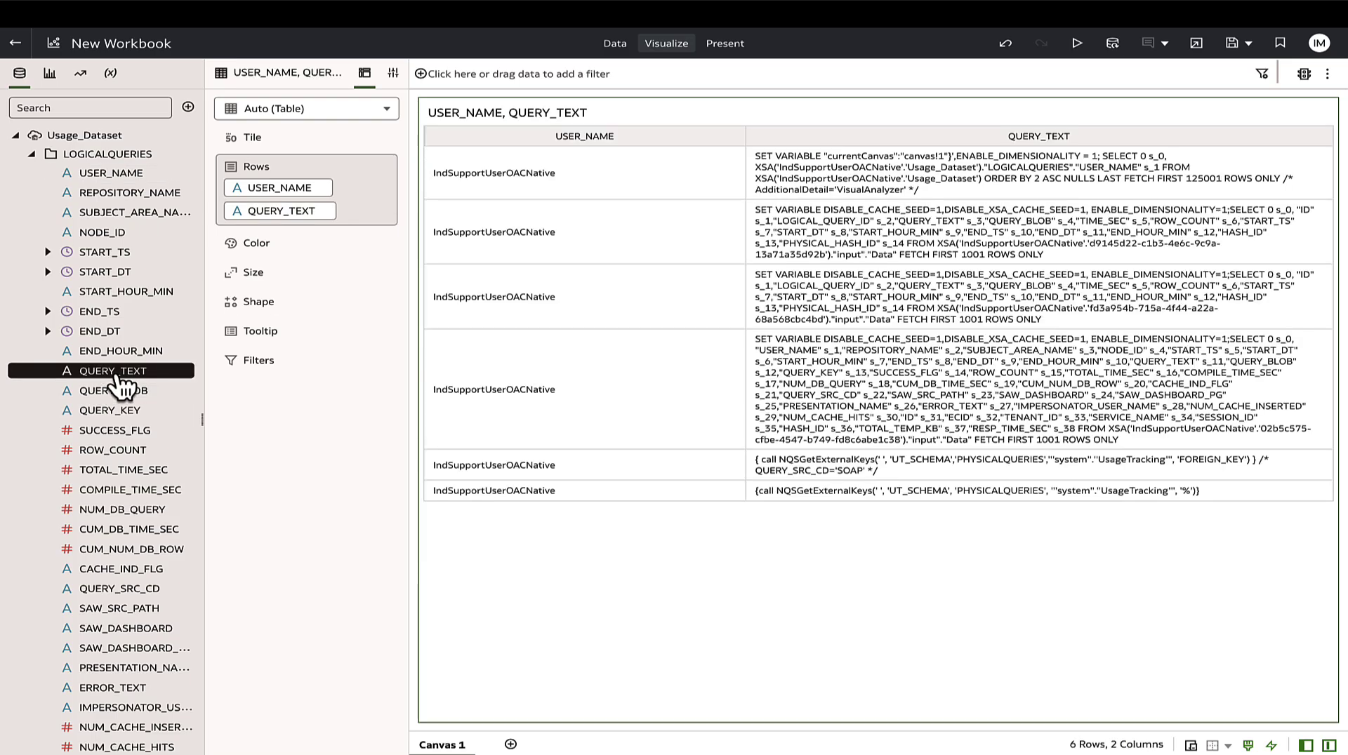
{"action": "double_click", "coordinate": [113, 469]}
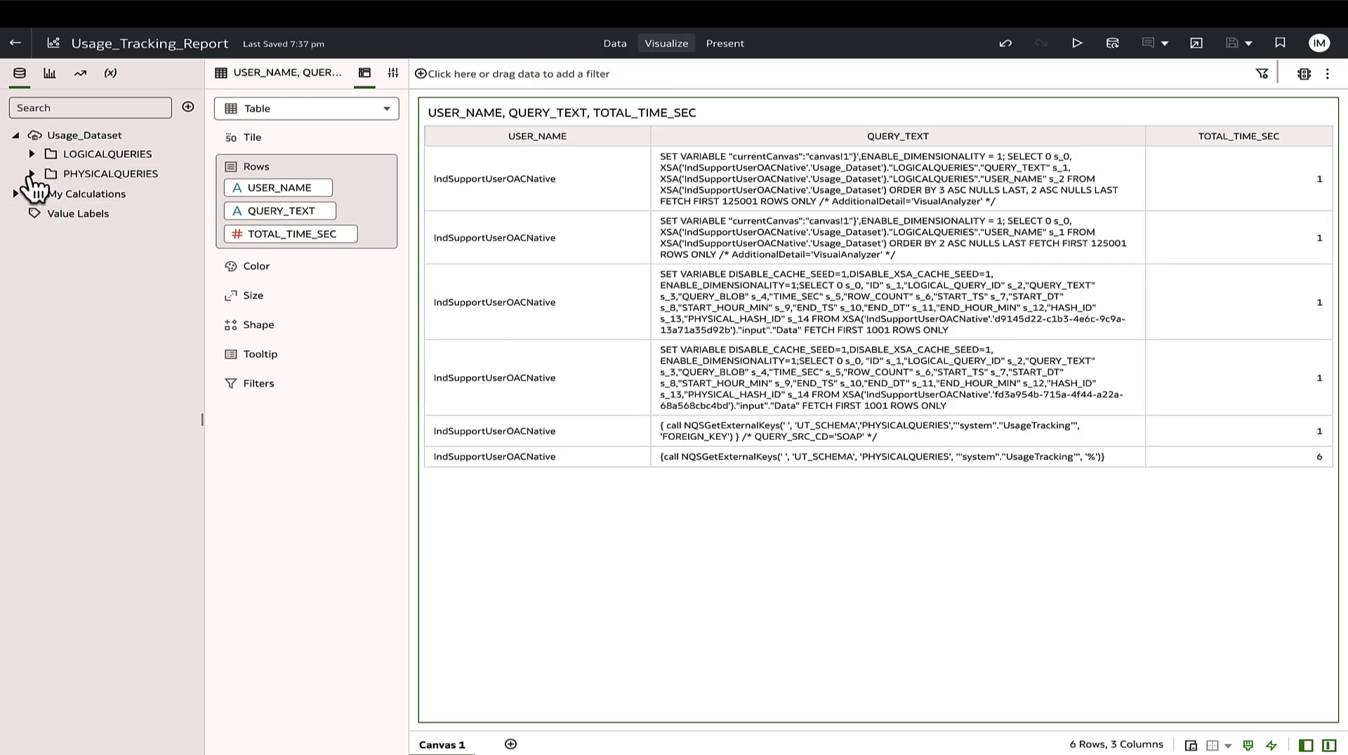
{"action": "left_click", "coordinate": [32, 174]}
{"action": "double_click", "coordinate": [106, 233]}
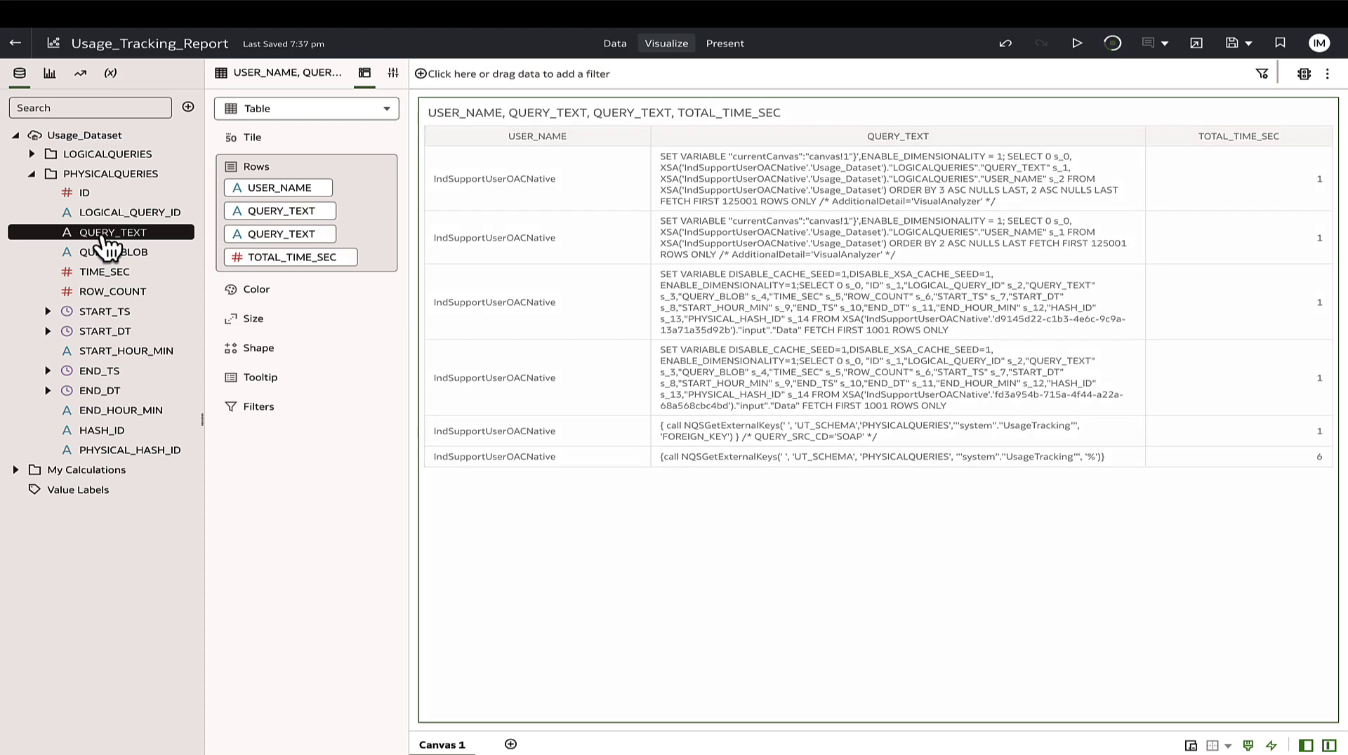
{"action": "double_click", "coordinate": [105, 272]}
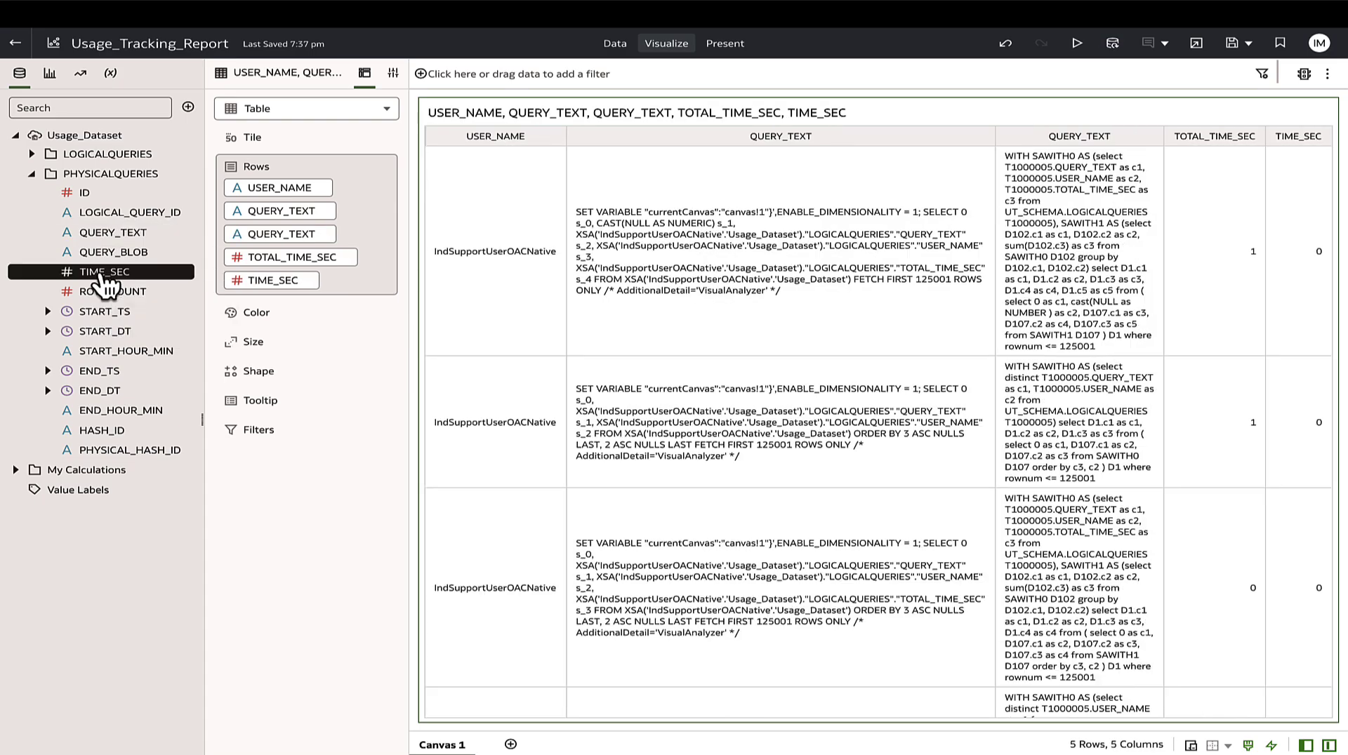
{"action": "left_click", "coordinate": [366, 117]}
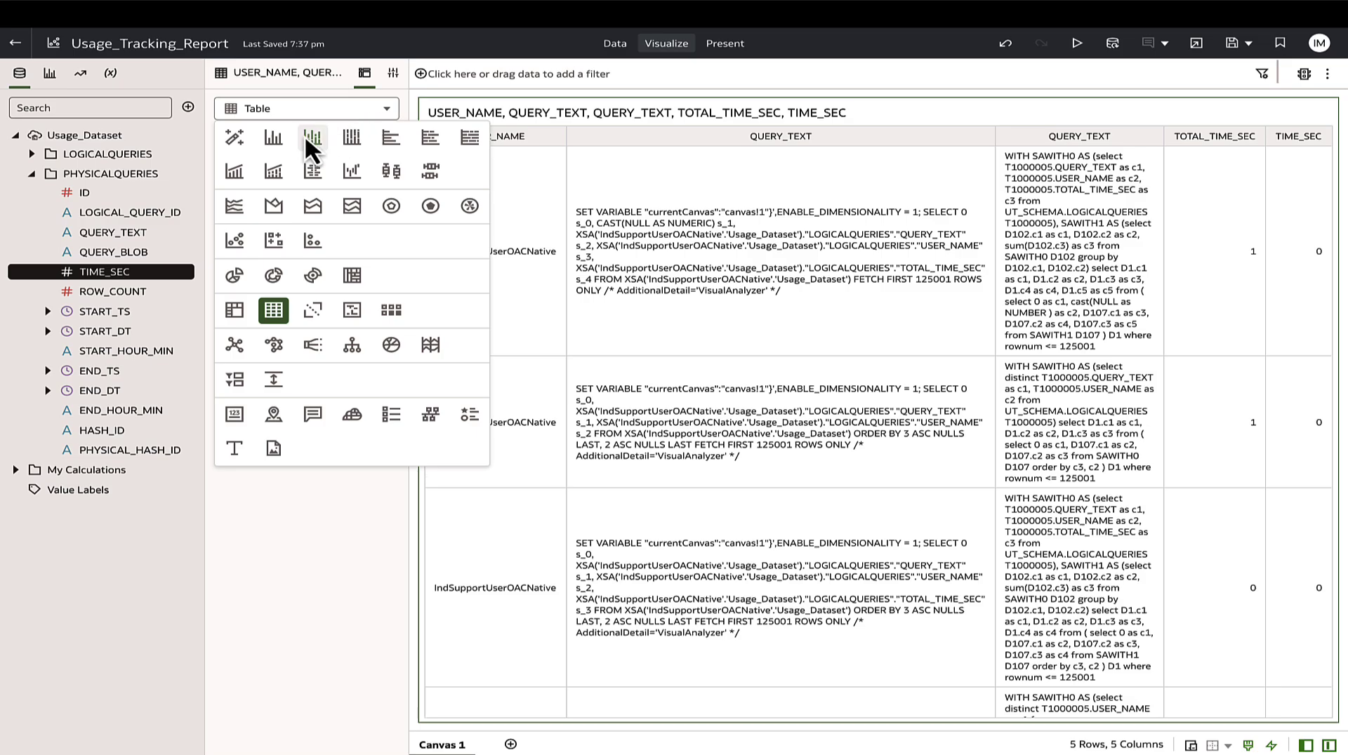
{"action": "left_click", "coordinate": [225, 174]}
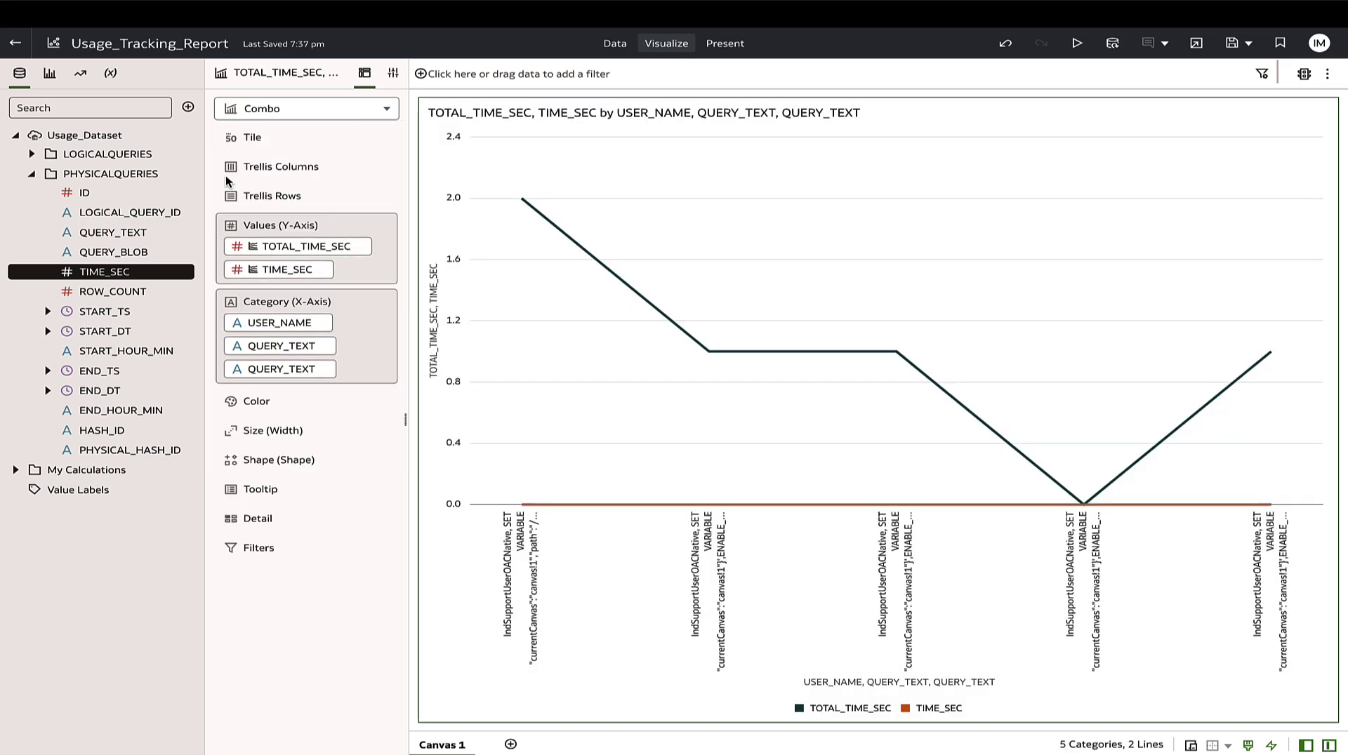